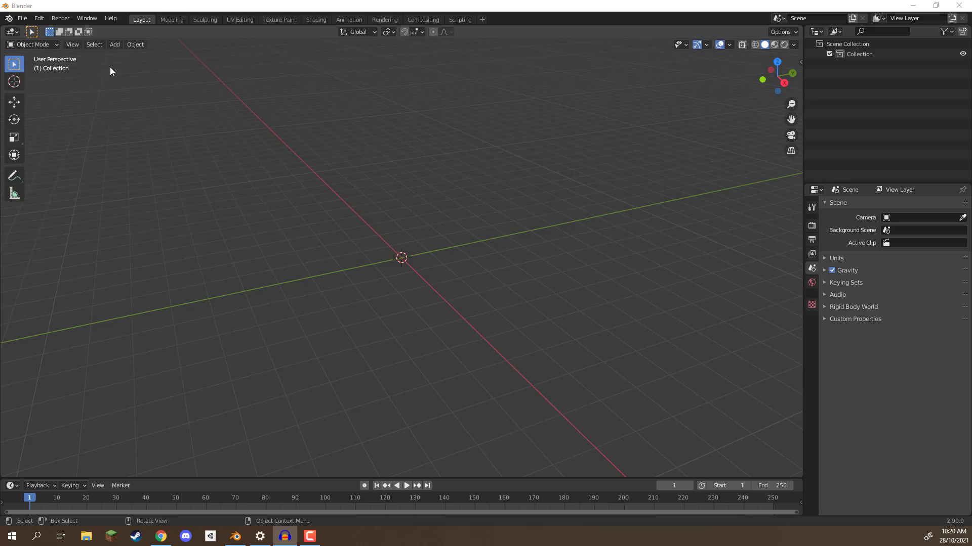
# Open the Add menu in the 3D viewport header to list addable objects
pyautogui.click(114, 45)
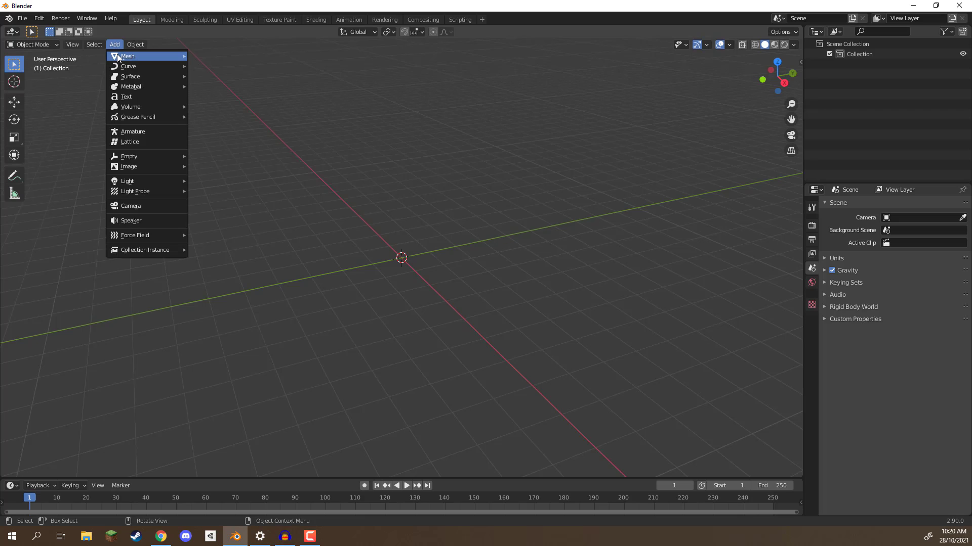
# Add a Grid mesh and set its size to 10 m in the Add Grid panel
pyautogui.moveTo(171, 57)
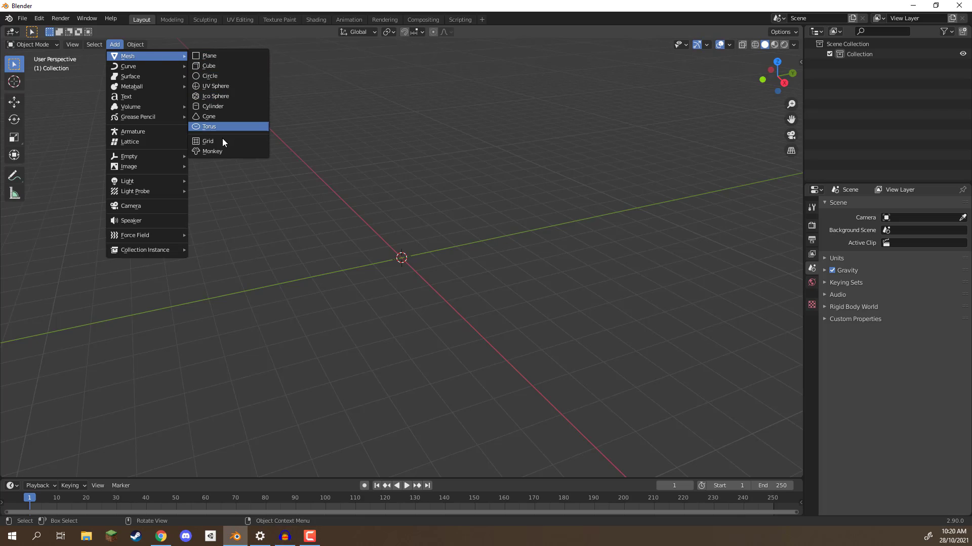
pyautogui.click(209, 141)
pyautogui.scroll(5, 387, 226)
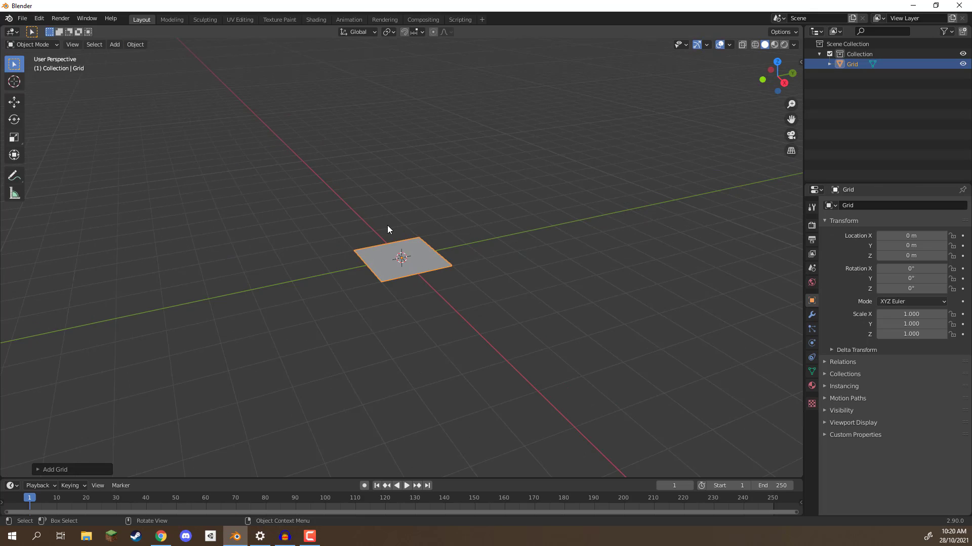
pyautogui.click(36, 468)
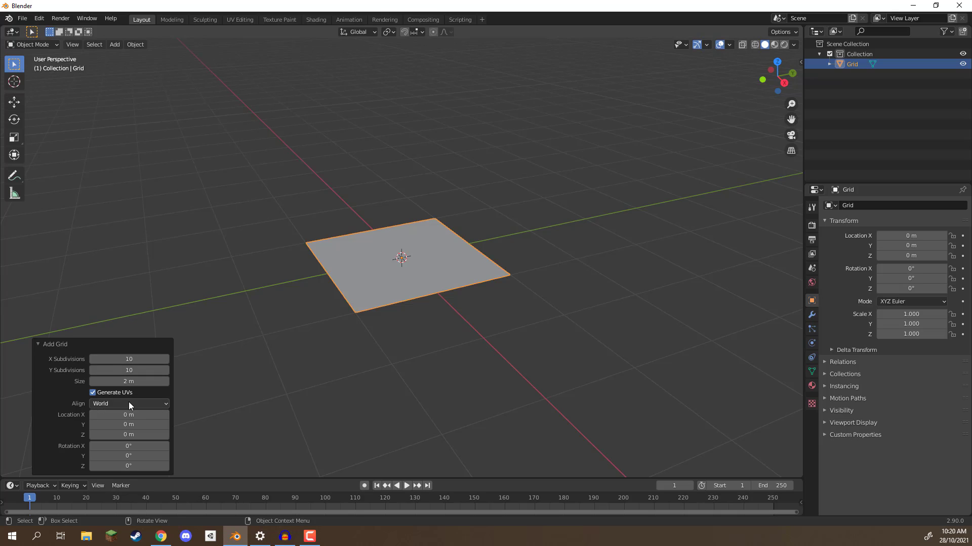
pyautogui.click(129, 382)
pyautogui.write('10')
pyautogui.press('Return')
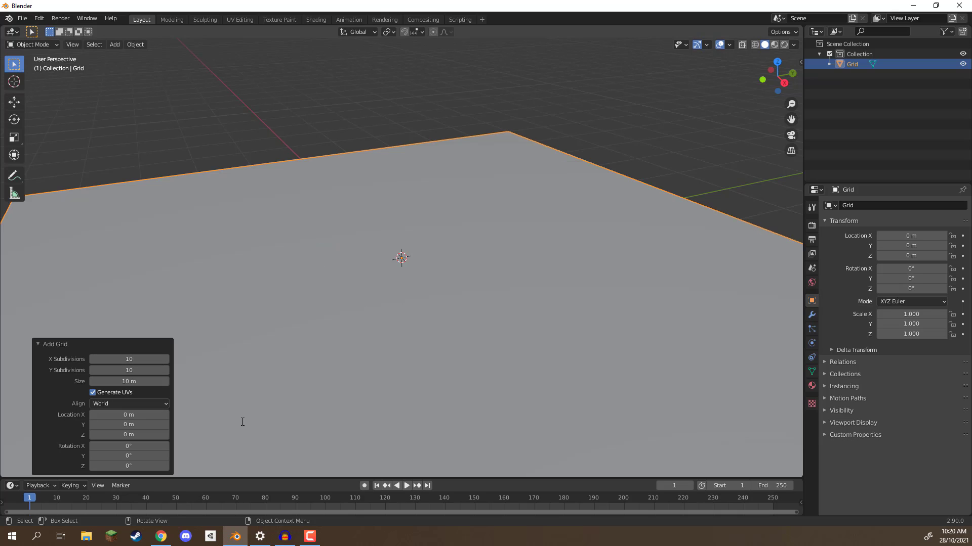
pyautogui.scroll(-5, 395, 282)
# Reselect the grid plane and switch it into Edit Mode
pyautogui.click(271, 194)
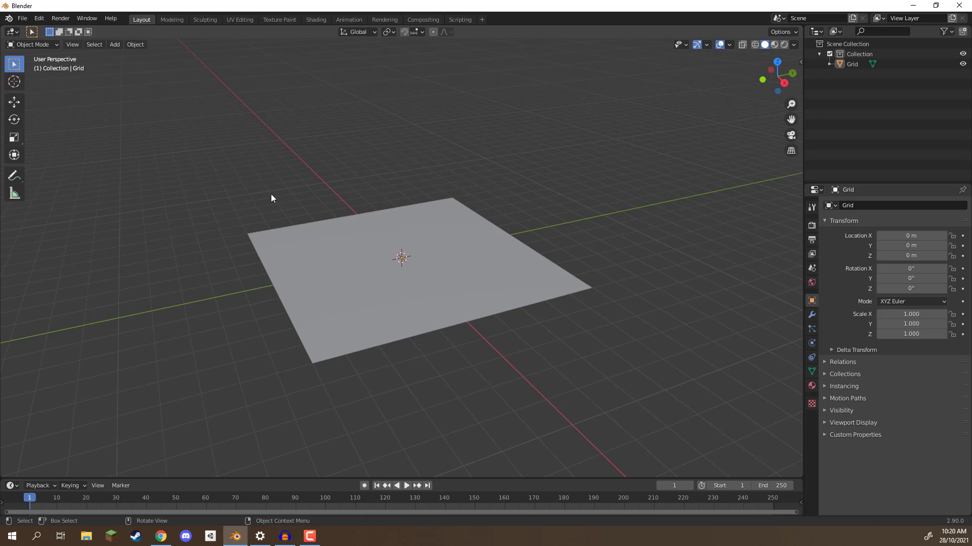
pyautogui.scroll(2, 325, 235)
pyautogui.click(326, 238)
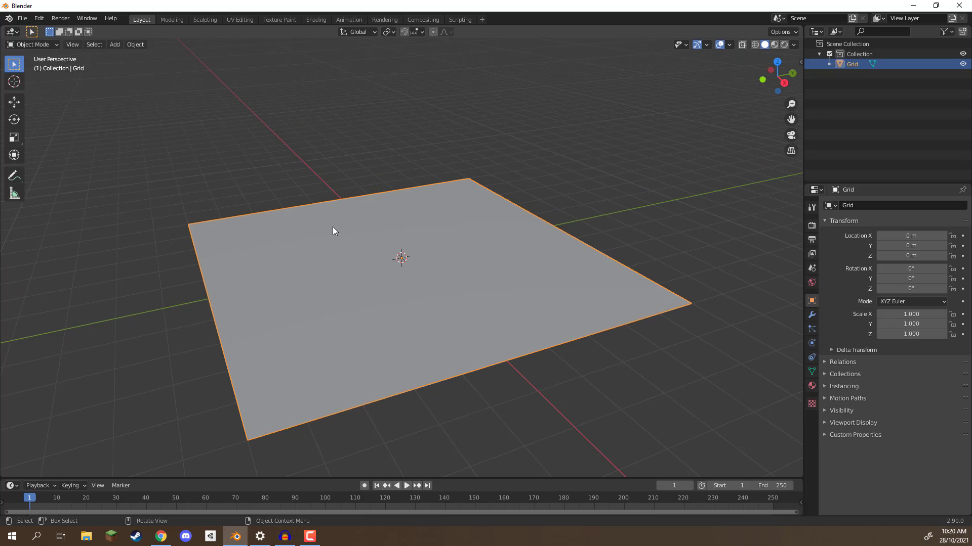
pyautogui.press('Tab')
# Orbit the view to a flatter angle over the grid in Edit Mode
pyautogui.moveTo(286, 234); pyautogui.dragTo(299, 275, button='middle')
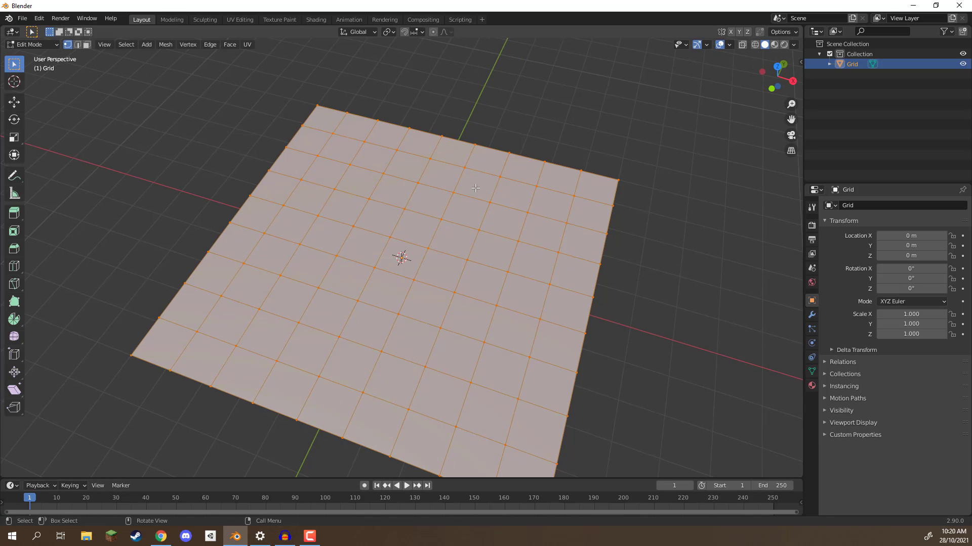
pyautogui.moveTo(425, 258); pyautogui.dragTo(298, 263, button='middle')
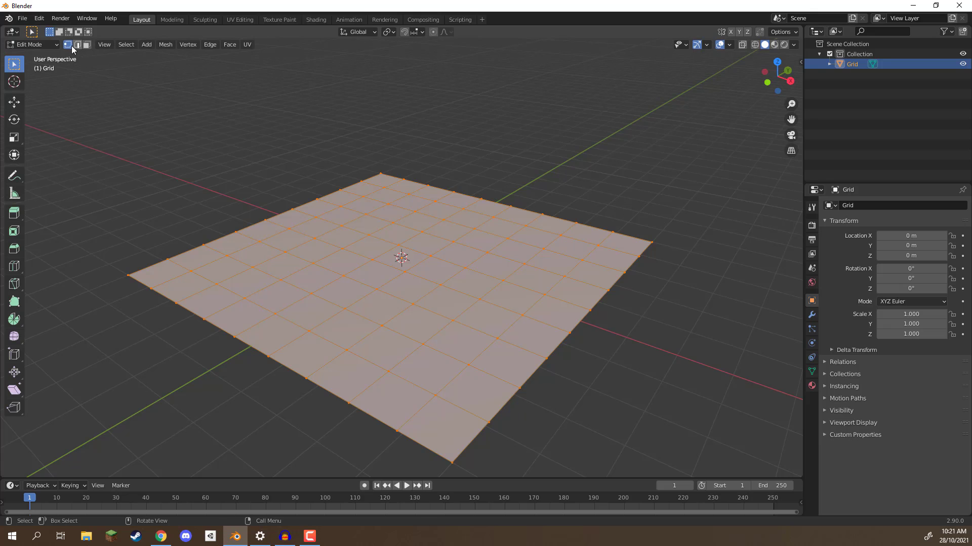
pyautogui.click(373, 212)
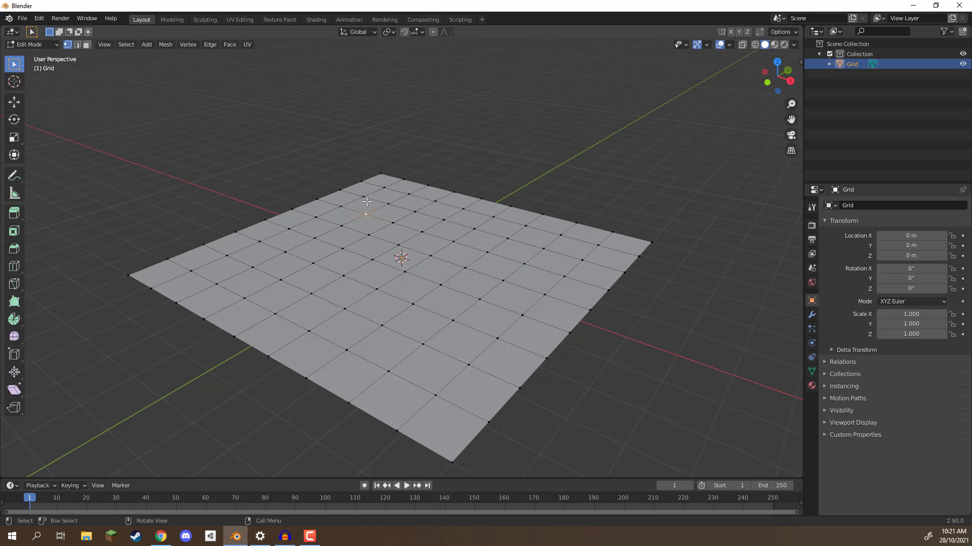
pyautogui.hotkey('shift', 'space')
pyautogui.press('g')
pyautogui.moveTo(355, 233); pyautogui.dragTo(304, 203, button='middle')
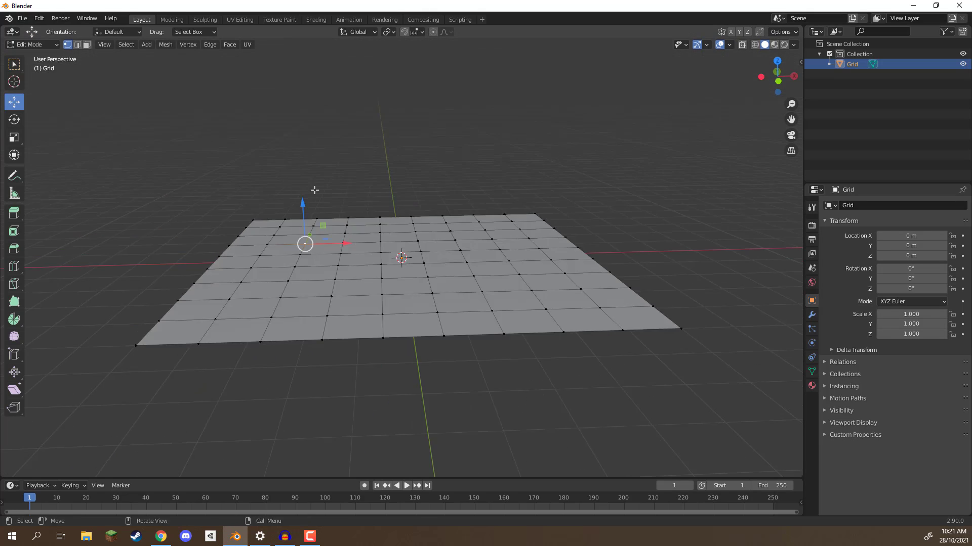
pyautogui.moveTo(304, 202); pyautogui.dragTo(301, 187)
pyautogui.moveTo(393, 175); pyautogui.dragTo(303, 261, button='middle')
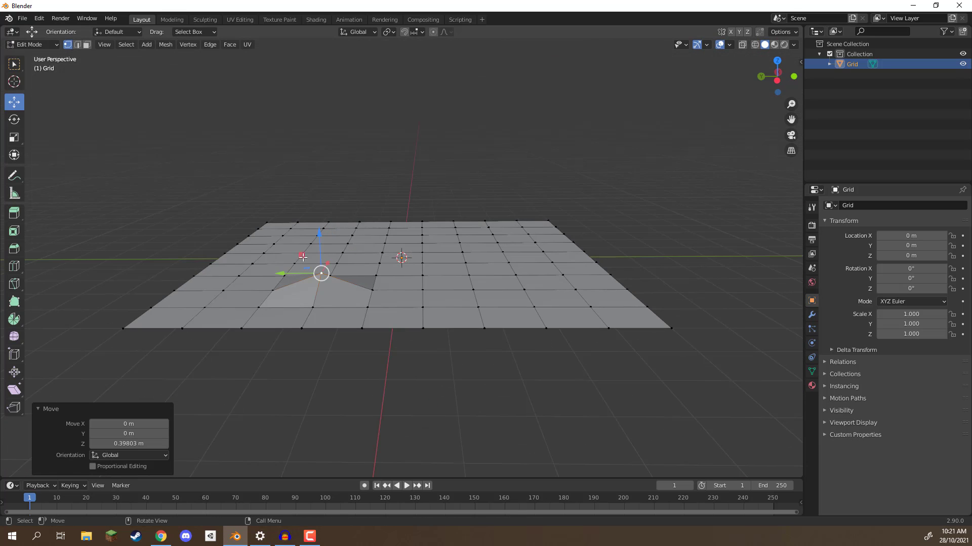
pyautogui.moveTo(307, 260); pyautogui.dragTo(275, 254)
pyautogui.hotkey('shift', 'x')
pyautogui.click(340, 228)
pyautogui.press('s')
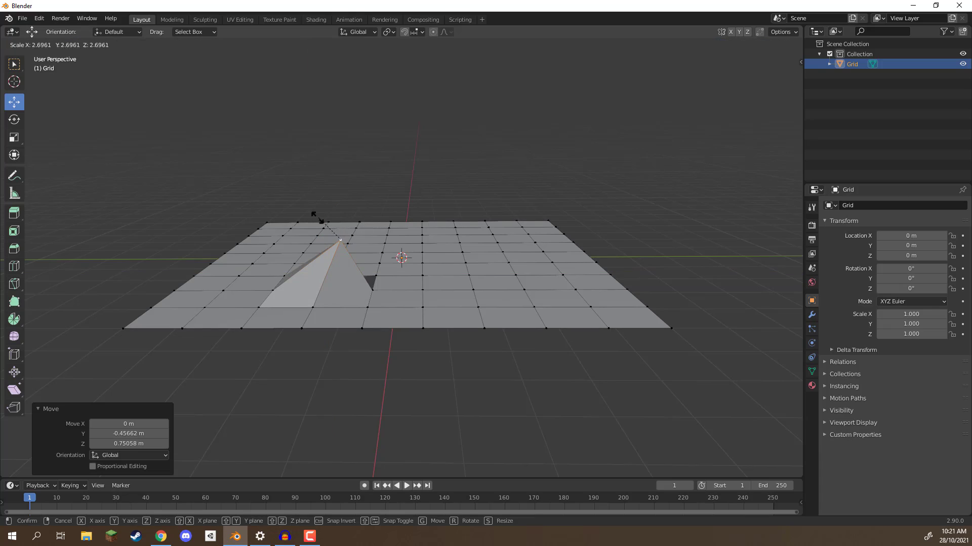
pyautogui.press('Escape')
pyautogui.moveTo(445, 174); pyautogui.dragTo(560, 217, button='middle')
pyautogui.scroll(4, 282, 269)
pyautogui.scroll(-3, 443, 249)
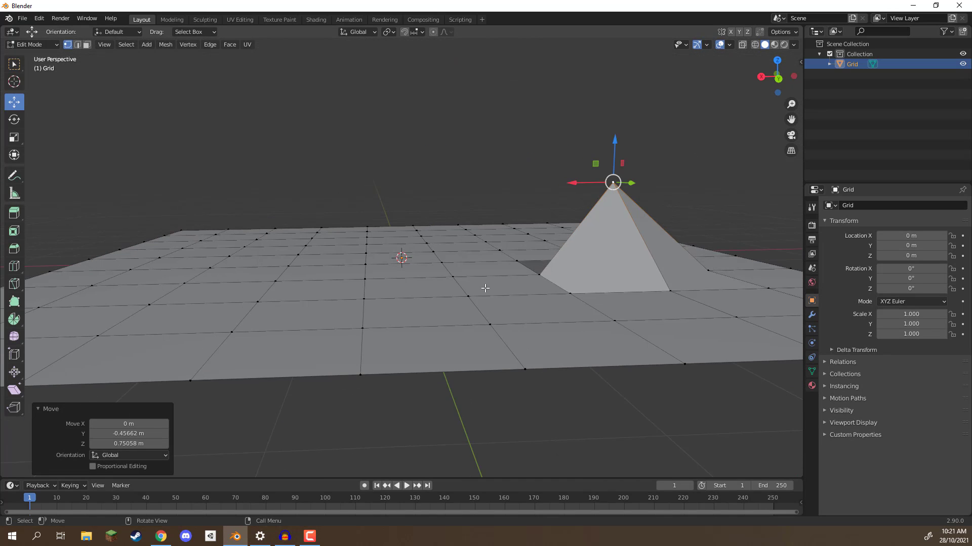
pyautogui.hotkey('ctrl', 'z')
pyautogui.moveTo(460, 276); pyautogui.dragTo(537, 278, button='middle')
pyautogui.keyDown('ctrl'); pyautogui.click(536, 278); pyautogui.keyUp('ctrl')
pyautogui.keyDown('ctrl'); pyautogui.click(517, 243); pyautogui.keyUp('ctrl')
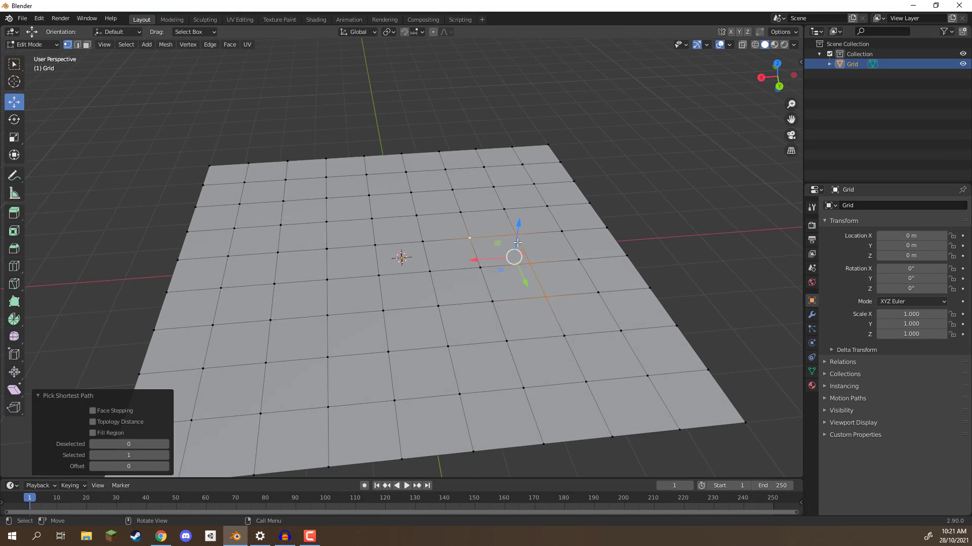
pyautogui.moveTo(518, 224); pyautogui.dragTo(521, 249)
pyautogui.hotkey('ctrl', 'z')
pyautogui.moveTo(521, 249); pyautogui.dragTo(566, 262, button='middle')
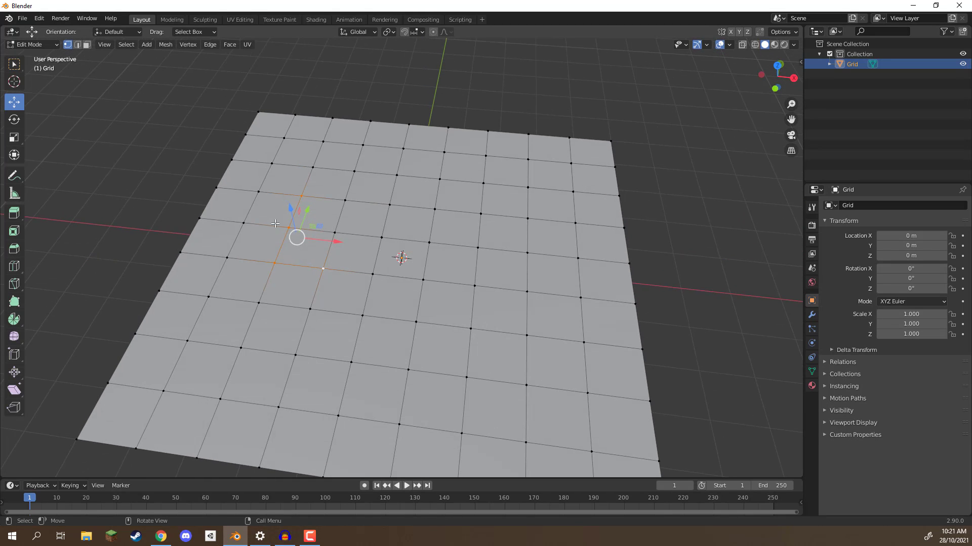
pyautogui.click(386, 207)
pyautogui.moveTo(386, 206); pyautogui.dragTo(344, 213, button='middle')
pyautogui.press('g')
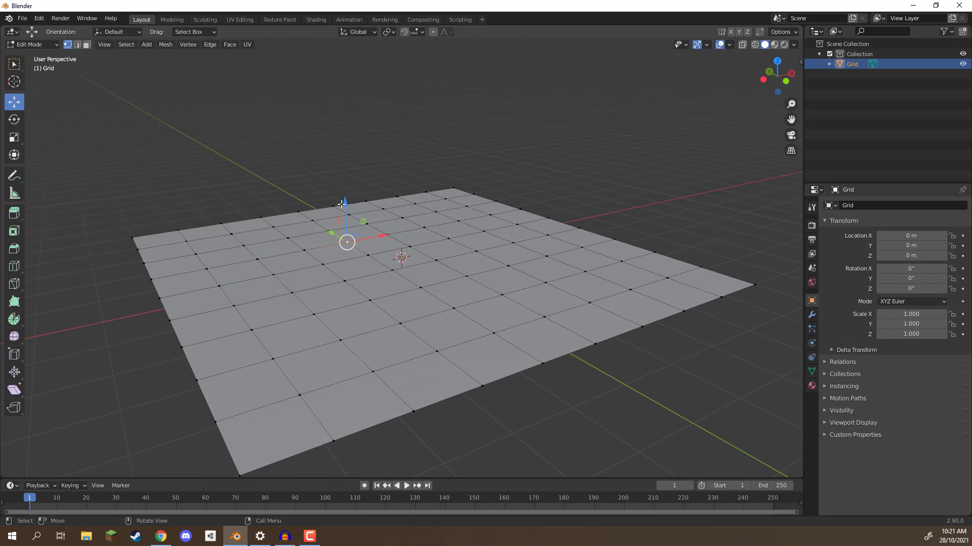
pyautogui.press('z')
pyautogui.click(347, 151)
pyautogui.moveTo(347, 151); pyautogui.dragTo(343, 162, button='middle')
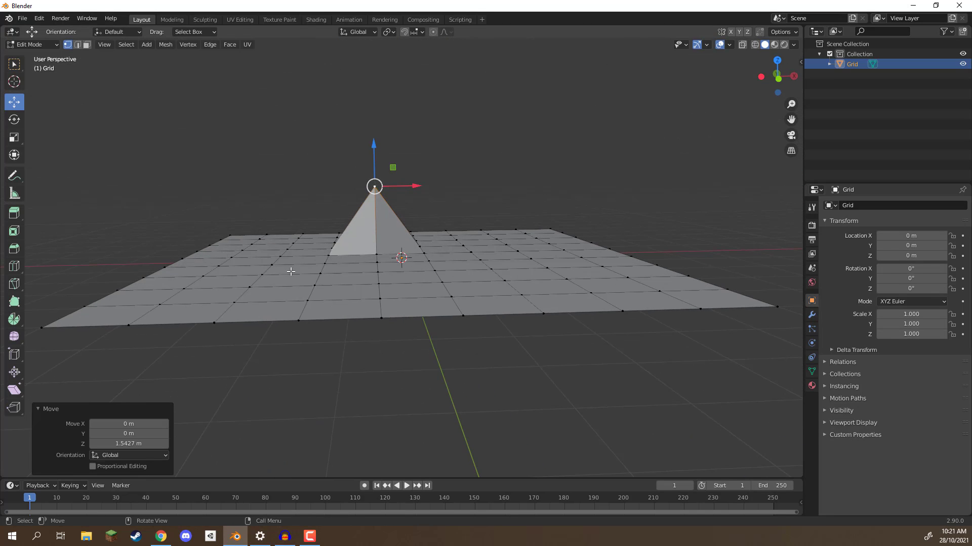
pyautogui.hotkey('ctrl', 'z')
pyautogui.moveTo(335, 231); pyautogui.dragTo(309, 204, button='middle')
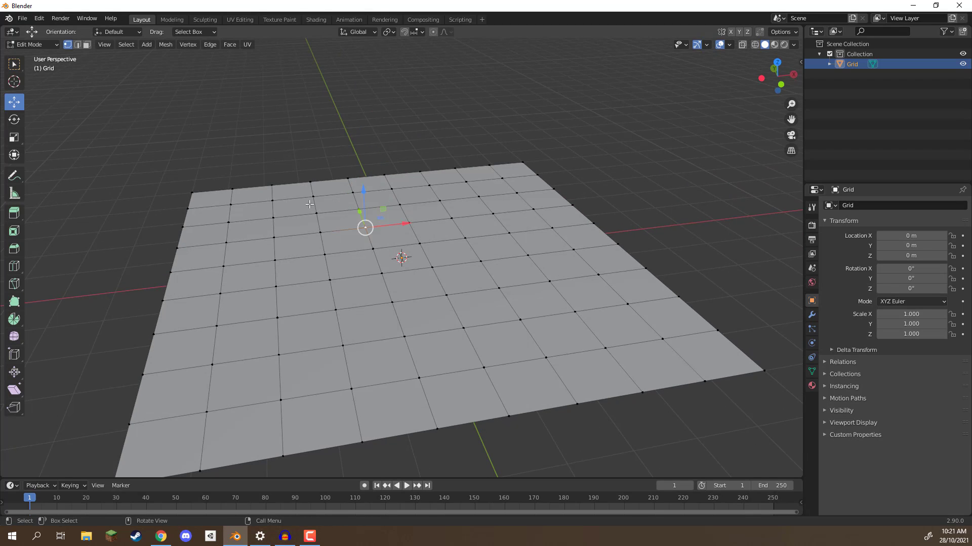
pyautogui.click(401, 209)
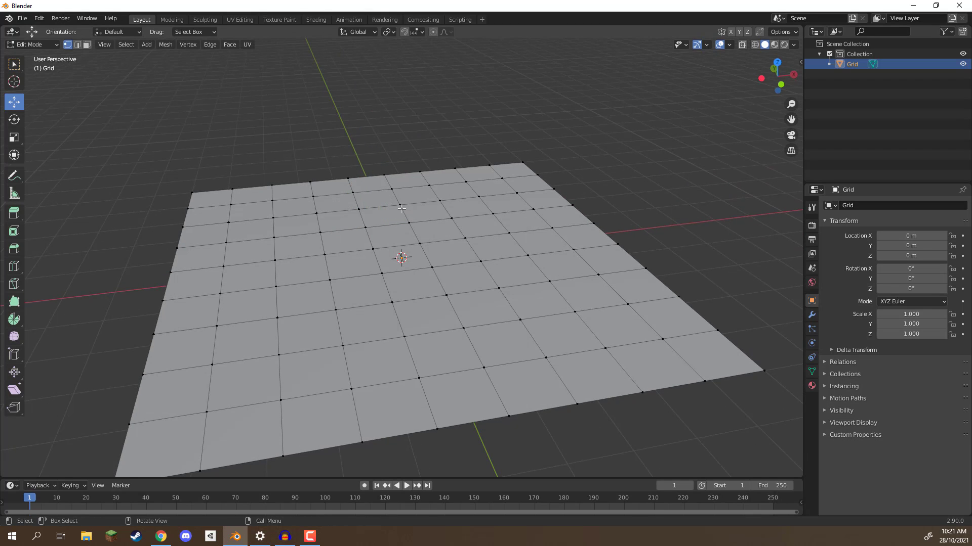
# Enable proportional editing, keep the Smooth falloff, and select a grid vertex
pyautogui.click(433, 32)
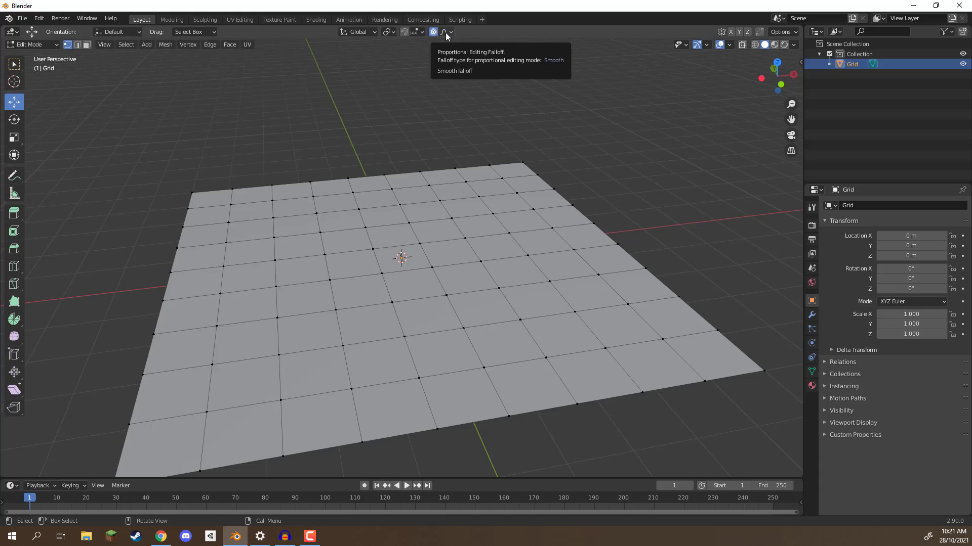
pyautogui.click(445, 32)
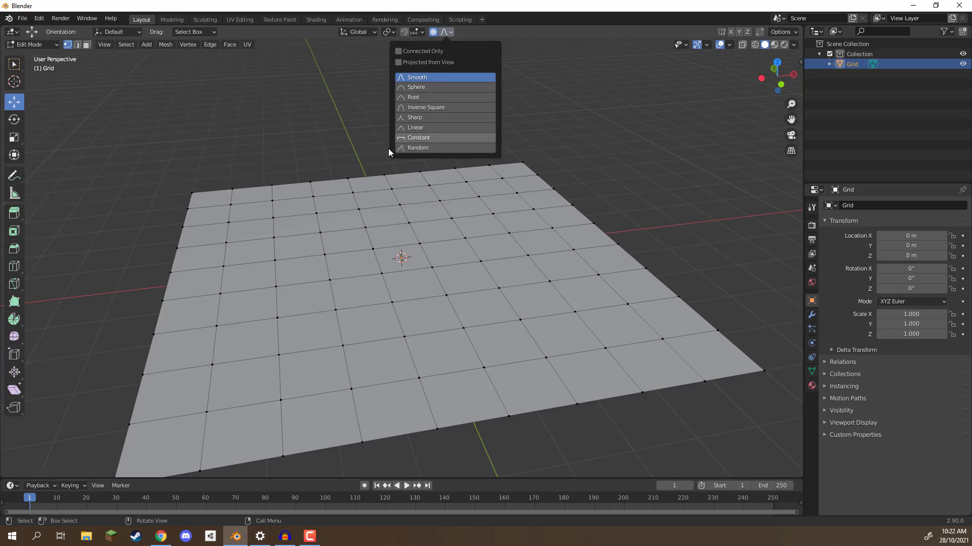
pyautogui.click(347, 178)
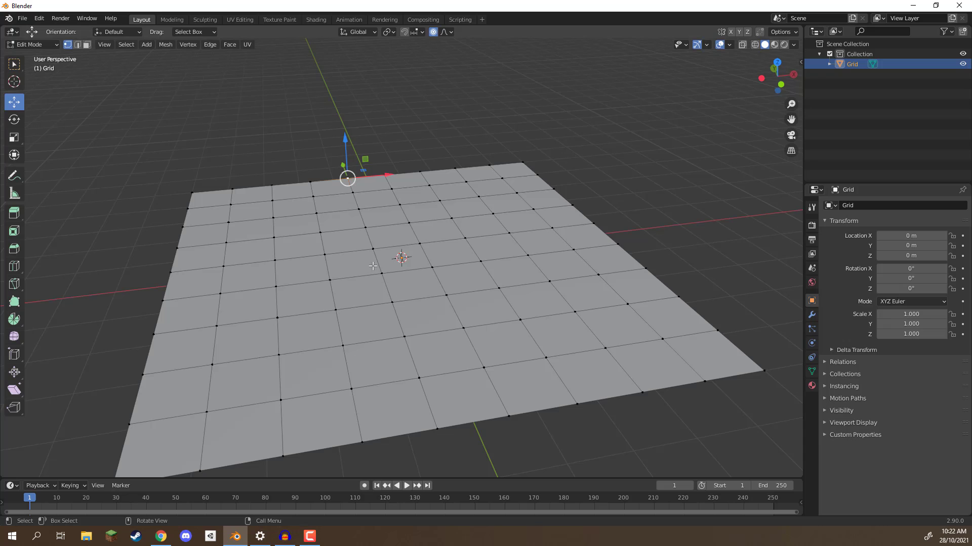
# Lift the vertex 1.5959 m into a smooth peak with proportional size 3.138
pyautogui.moveTo(372, 250); pyautogui.dragTo(350, 235, button='middle')
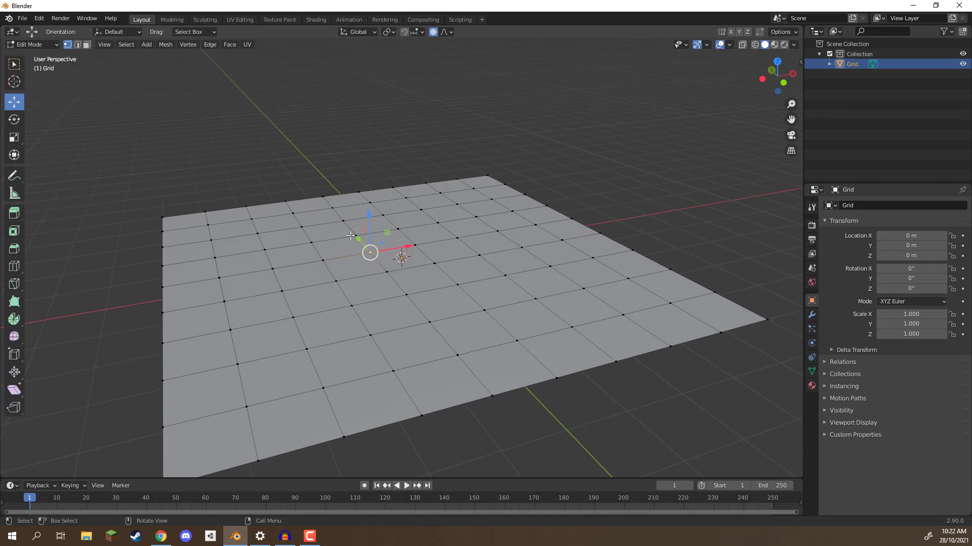
pyautogui.moveTo(369, 217)
pyautogui.mouseDown()
pyautogui.moveTo(375, 178)
pyautogui.moveTo(375, 212)
pyautogui.mouseUp()
pyautogui.scroll(1, 371, 212)
pyautogui.scroll(-4, 371, 212)
pyautogui.scroll(-11, 372, 213)
pyautogui.scroll(6, 372, 213)
pyautogui.scroll(-5, 373, 212)
pyautogui.scroll(5, 373, 212)
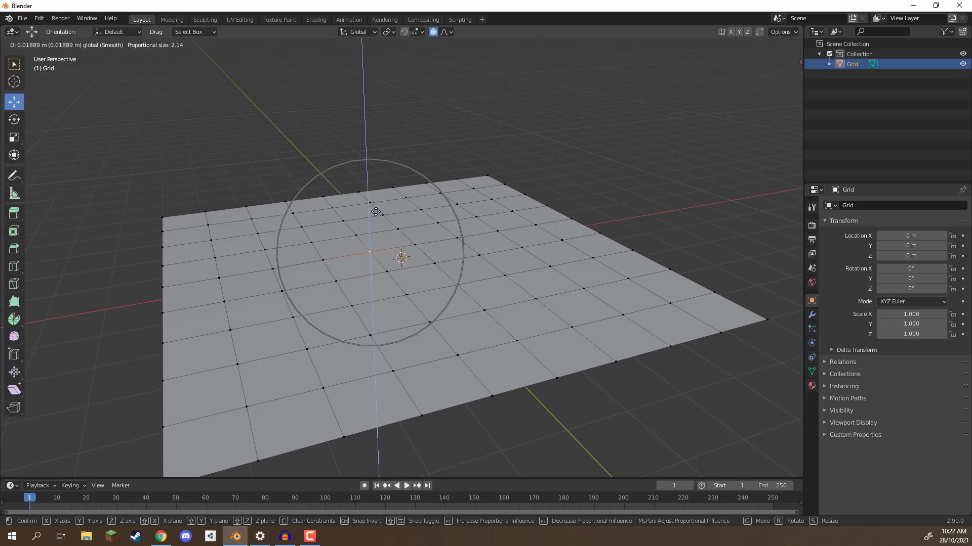
pyautogui.scroll(-4, 376, 211)
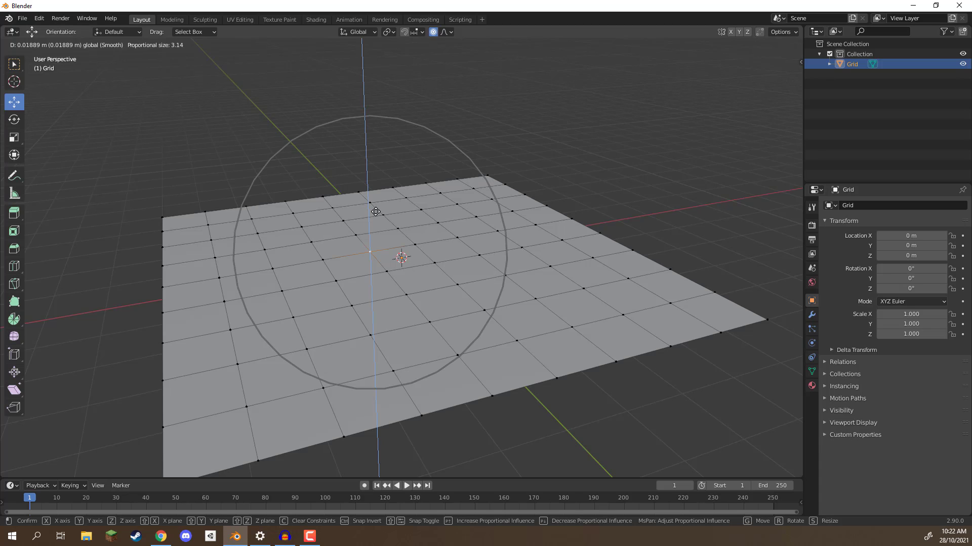
pyautogui.moveTo(376, 212); pyautogui.dragTo(368, 136)
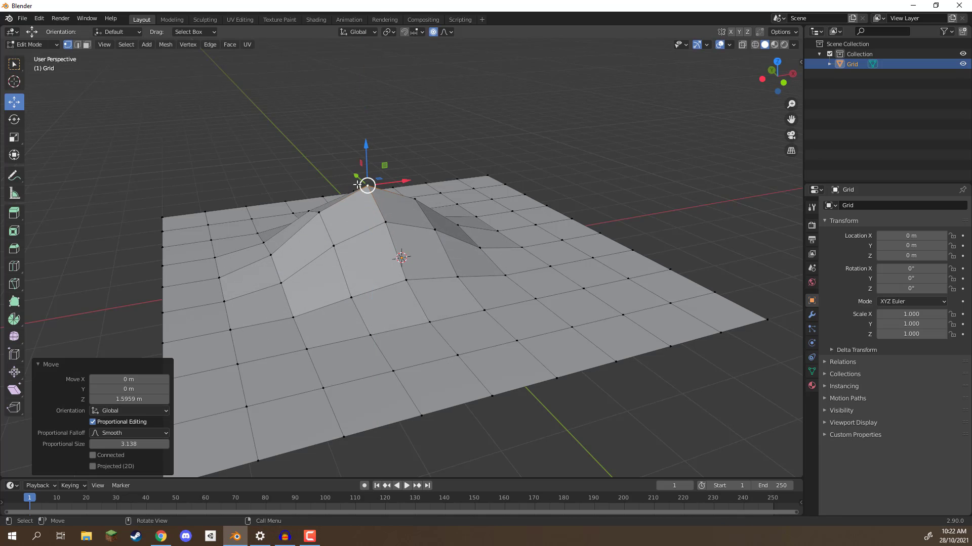
# Orbit around the peak to inspect its profile and show the falloff types
pyautogui.moveTo(358, 230); pyautogui.dragTo(328, 197, button='middle')
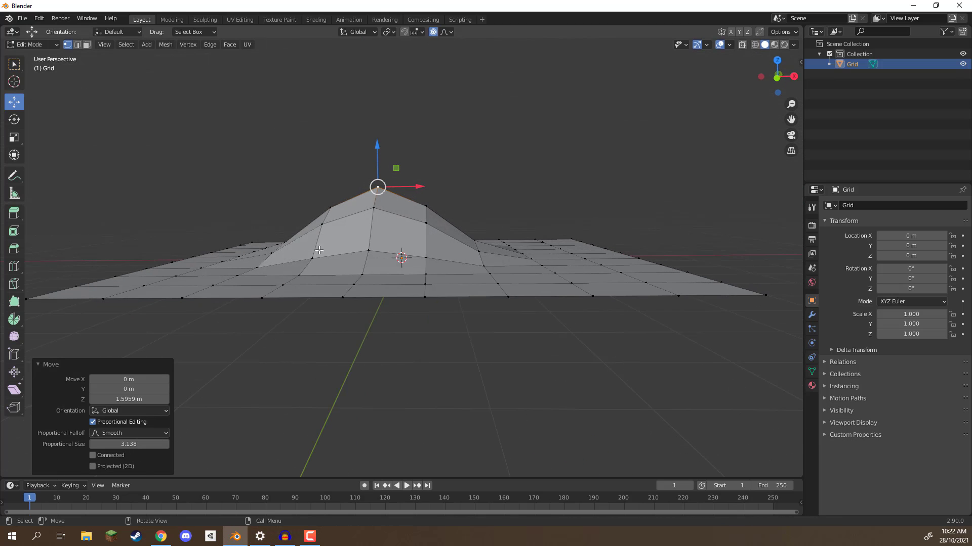
pyautogui.moveTo(258, 252); pyautogui.dragTo(357, 193, button='middle')
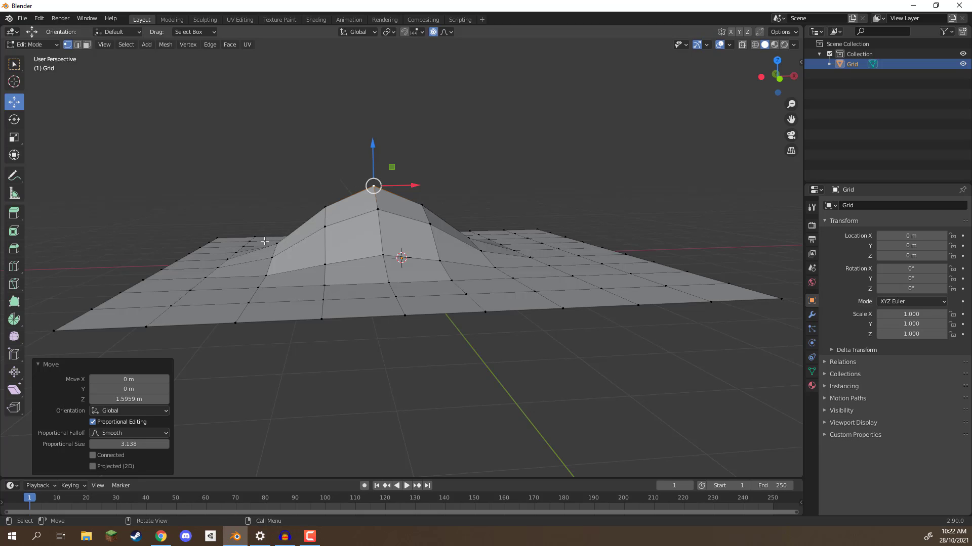
pyautogui.moveTo(295, 213); pyautogui.dragTo(249, 241, button='middle')
pyautogui.click(445, 32)
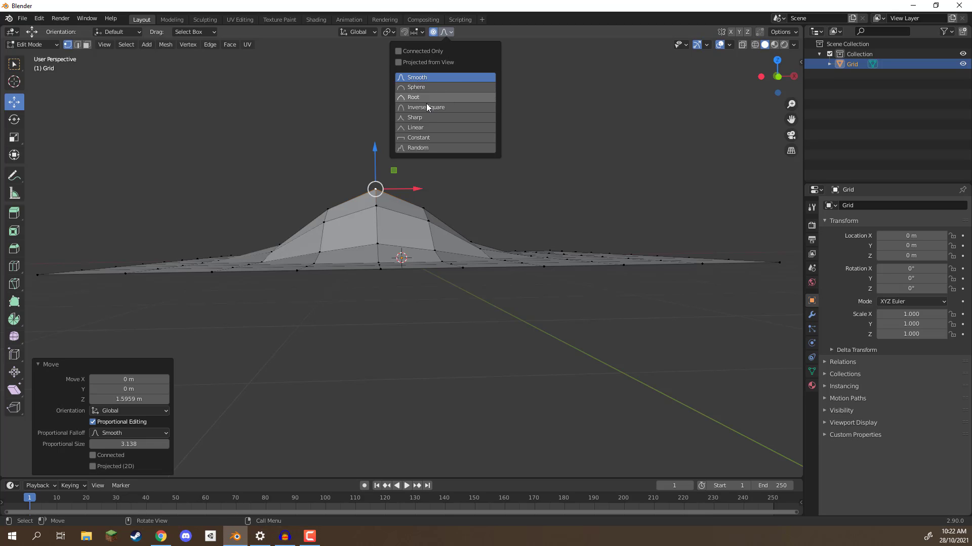
# Undo the smooth peak to flatten the grid and switch the falloff to Sharp
pyautogui.click(330, 163)
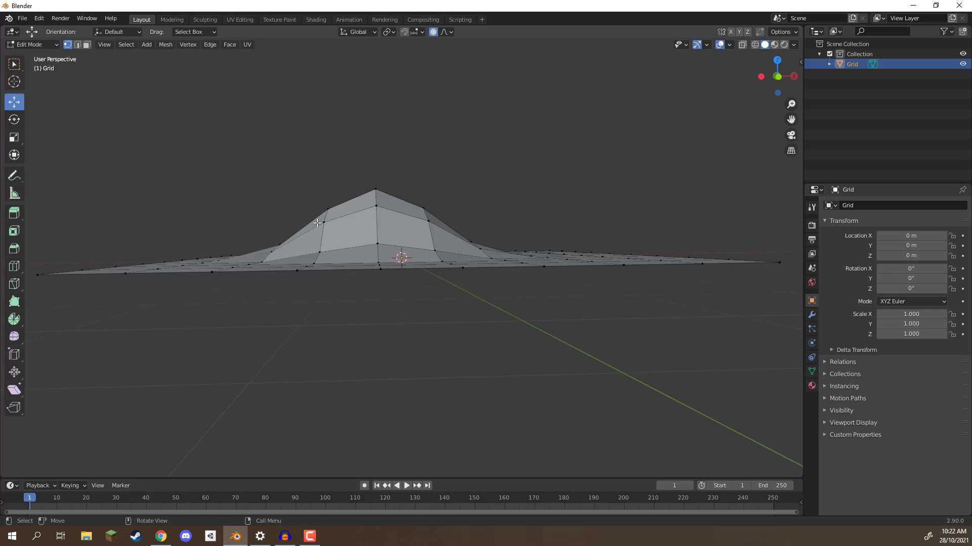
pyautogui.moveTo(317, 221); pyautogui.dragTo(366, 217, button='middle')
pyautogui.hotkey('ctrl', 'z')
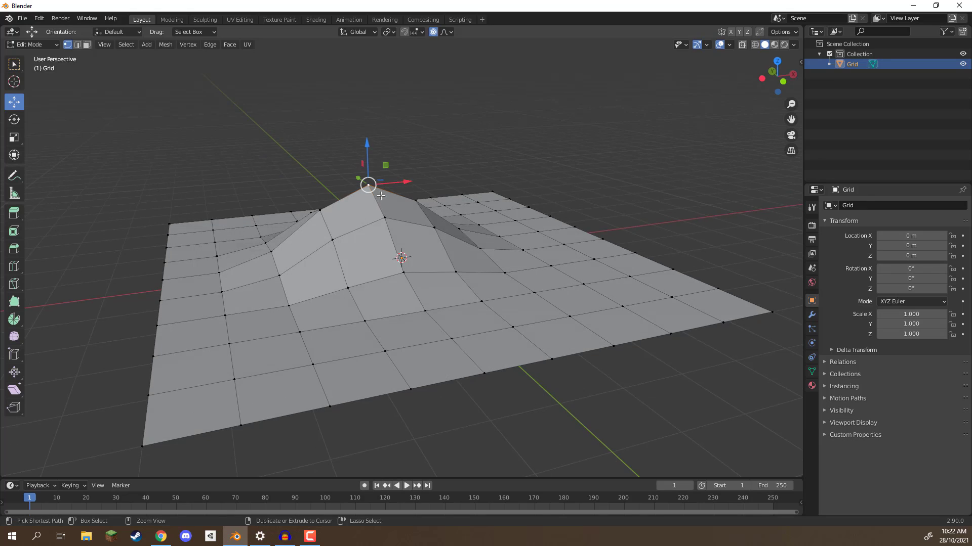
pyautogui.hotkey('ctrl', 'z')
pyautogui.click(446, 32)
pyautogui.click(417, 117)
# Raise the centre vertex on Z with Sharp falloff, inspect the spike, then undo it
pyautogui.moveTo(398, 161); pyautogui.dragTo(374, 187, button='middle')
pyautogui.press('g')
pyautogui.press('z')
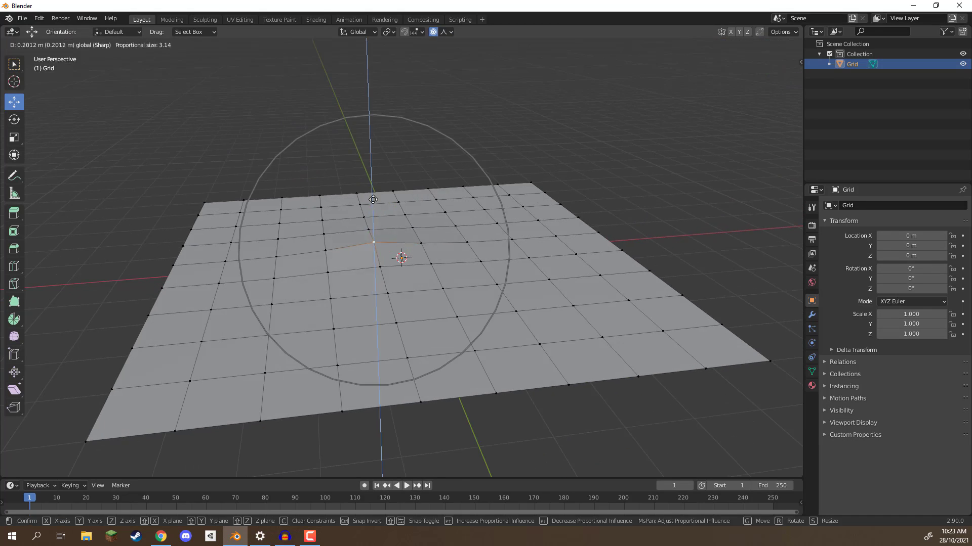
pyautogui.click(371, 130)
pyautogui.moveTo(373, 139); pyautogui.dragTo(385, 123, button='middle')
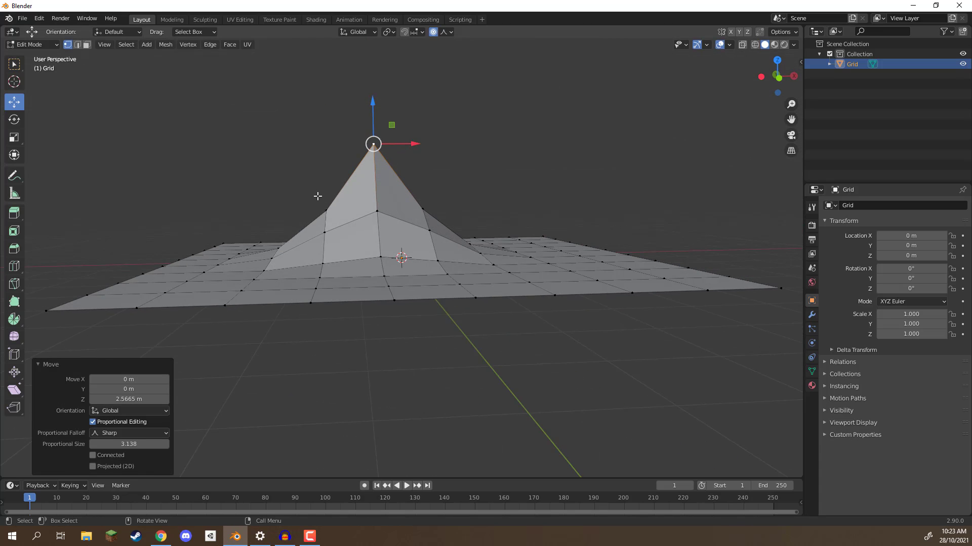
pyautogui.hotkey('ctrl', 'z')
# Switch to Linear falloff, raise the centre vertex on Z, then undo it
pyautogui.click(444, 32)
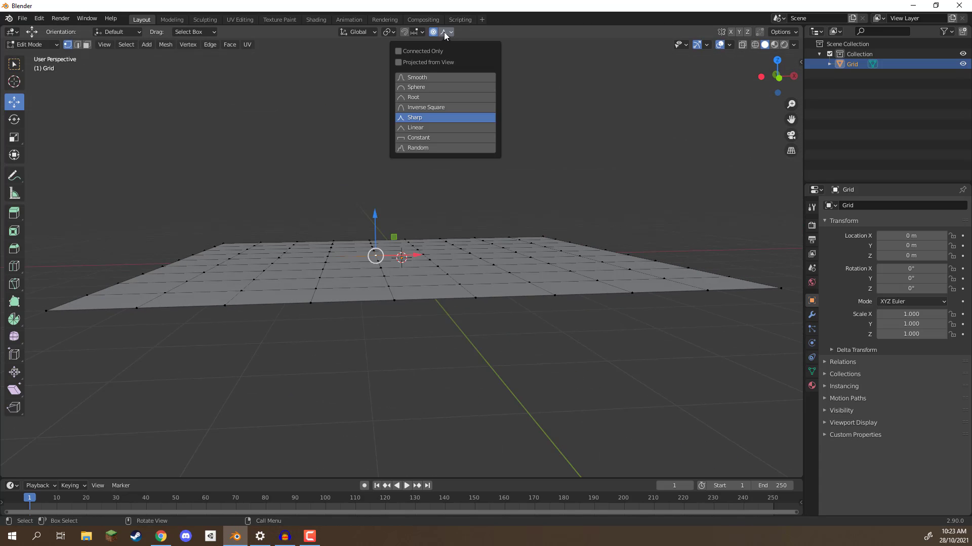
pyautogui.click(423, 128)
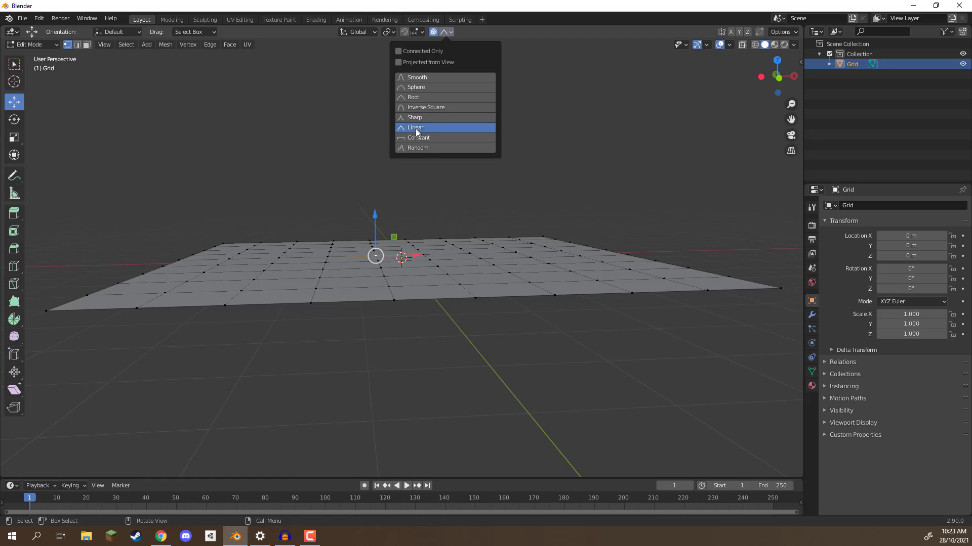
pyautogui.press('g')
pyautogui.press('z')
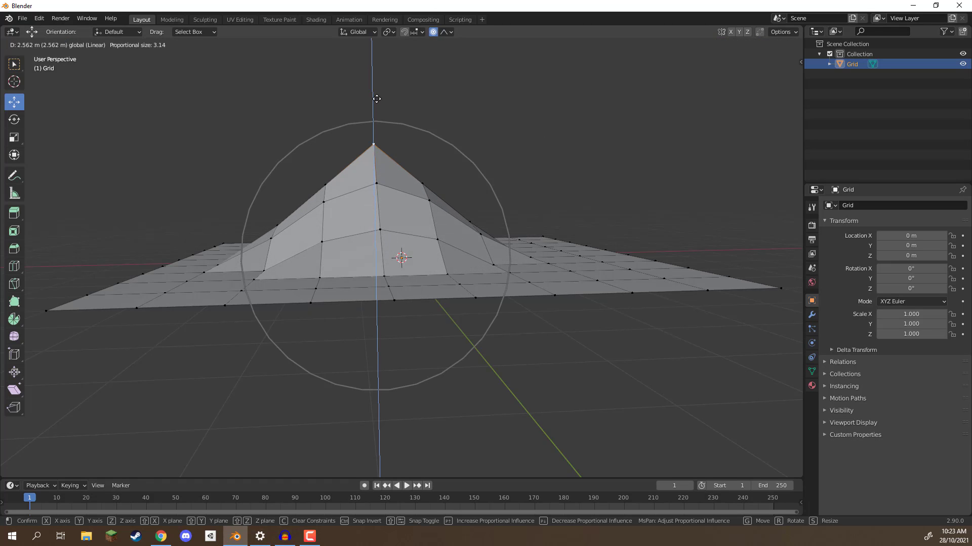
pyautogui.click(364, 106)
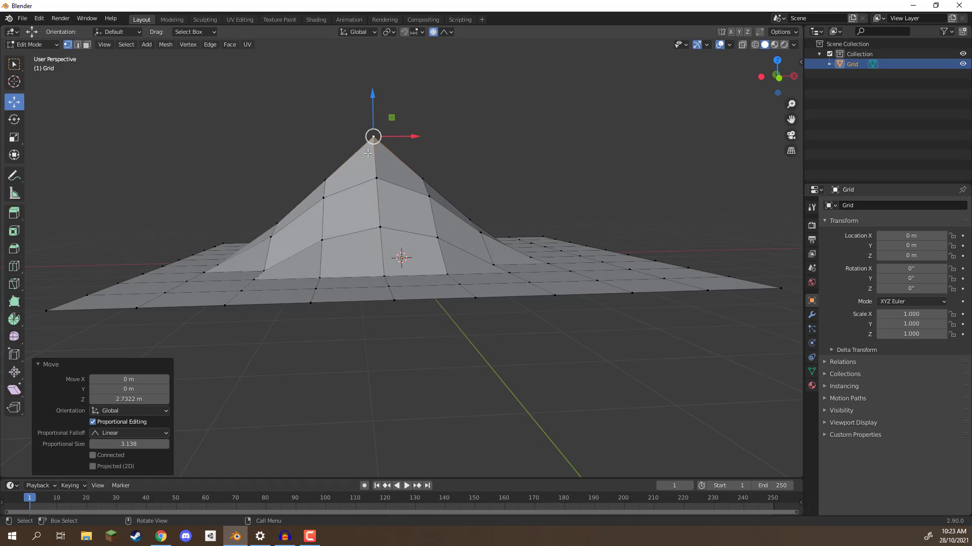
pyautogui.hotkey('ctrl', 'z')
# Switch to Constant falloff, raise a flat-topped plateau on Z, then undo it
pyautogui.click(446, 32)
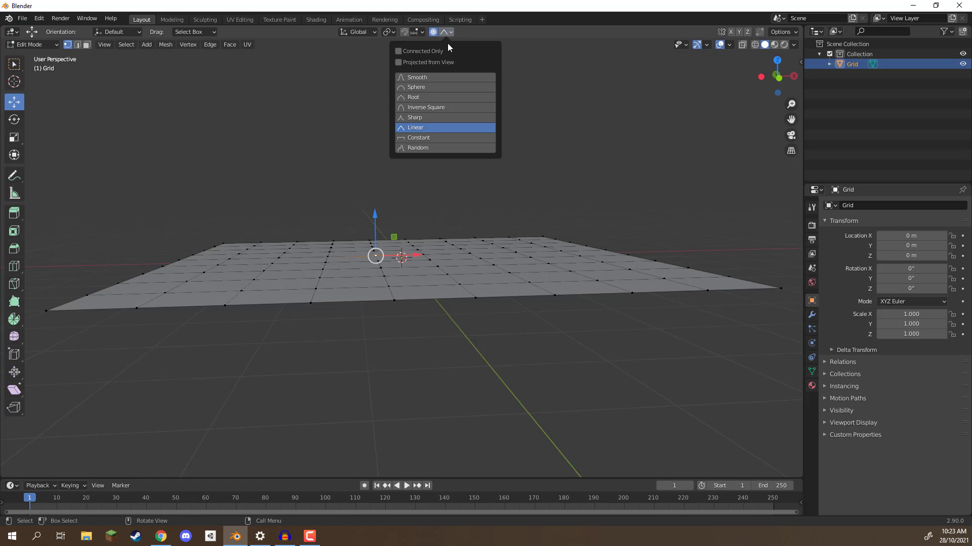
pyautogui.click(424, 139)
pyautogui.press('g')
pyautogui.press('z')
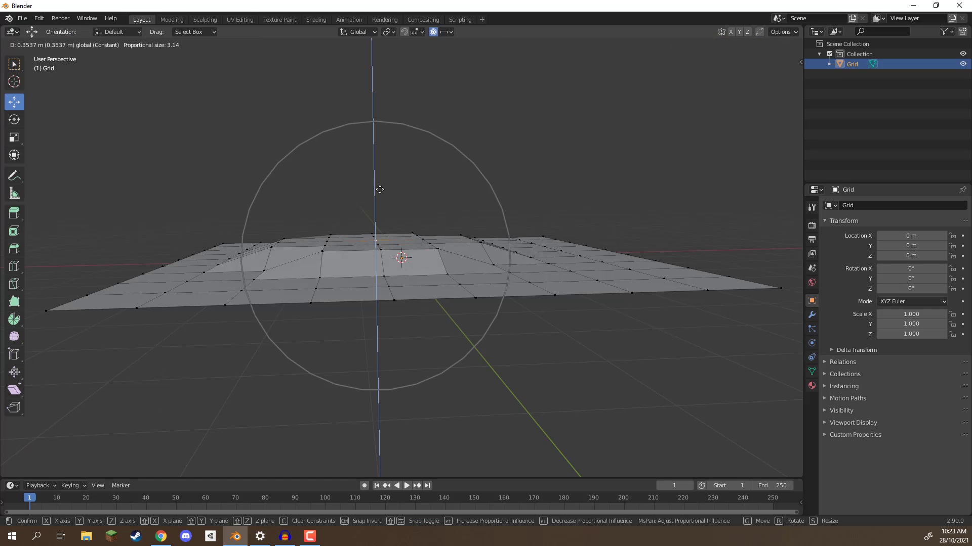
pyautogui.click(374, 168)
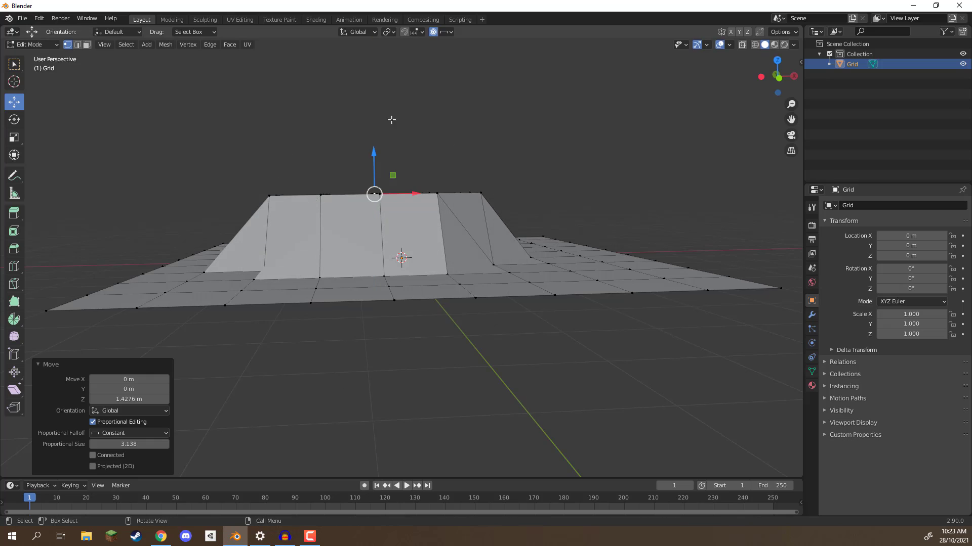
pyautogui.hotkey('ctrl', 'z')
# Switch to Random falloff, raise a jagged peak at the centre, inspect it, then undo
pyautogui.click(445, 31)
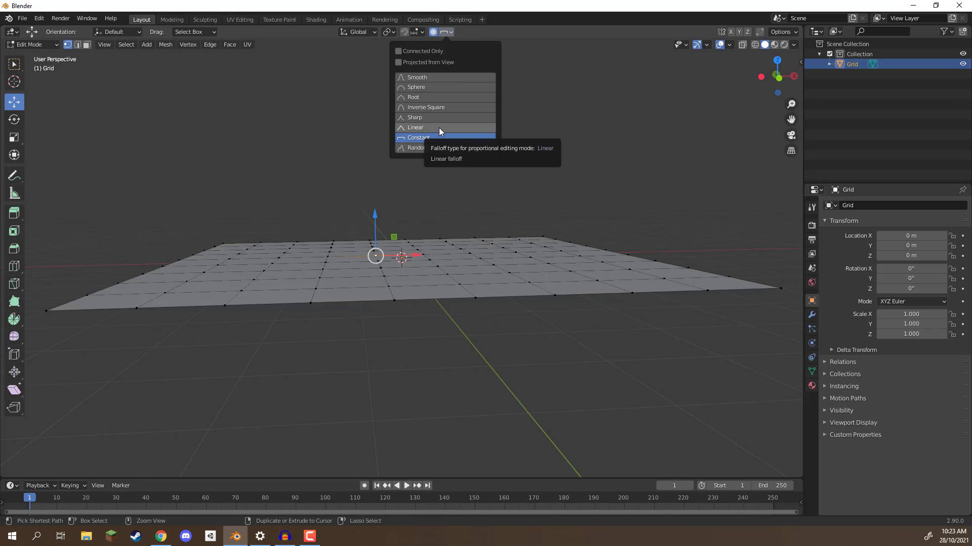
pyautogui.click(414, 150)
pyautogui.moveTo(375, 218); pyautogui.dragTo(375, 157)
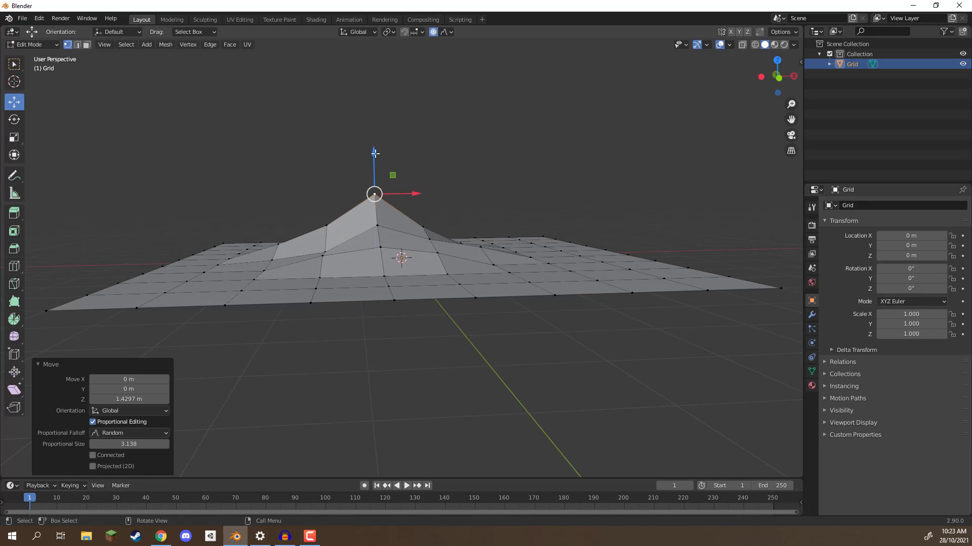
pyautogui.hotkey('ctrl', 'z')
pyautogui.click(375, 100)
pyautogui.moveTo(375, 99); pyautogui.dragTo(342, 238, button='middle')
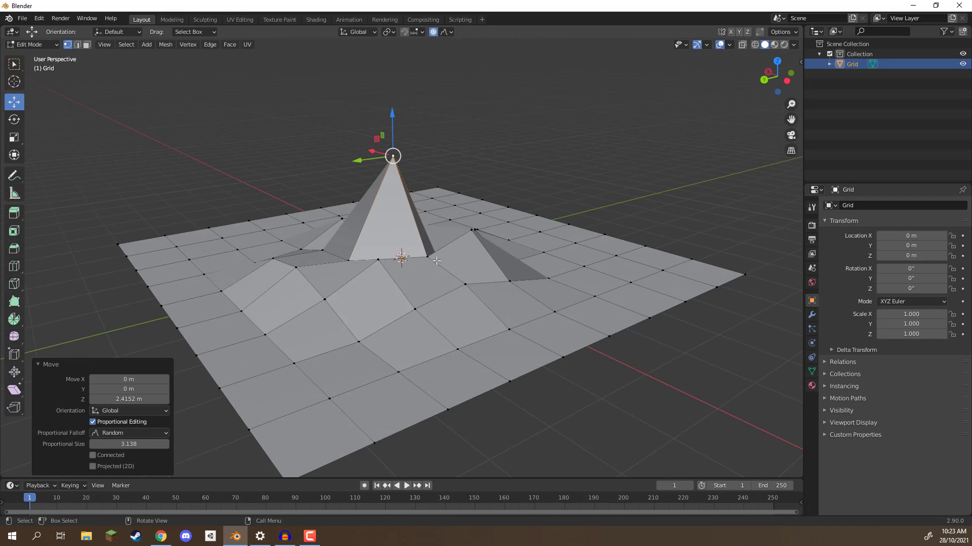
pyautogui.moveTo(380, 273); pyautogui.dragTo(367, 223, button='middle')
pyautogui.hotkey('ctrl', 'z')
# Start a Z move of the centre vertex, resize the proportional radius, then cancel it
pyautogui.press('g')
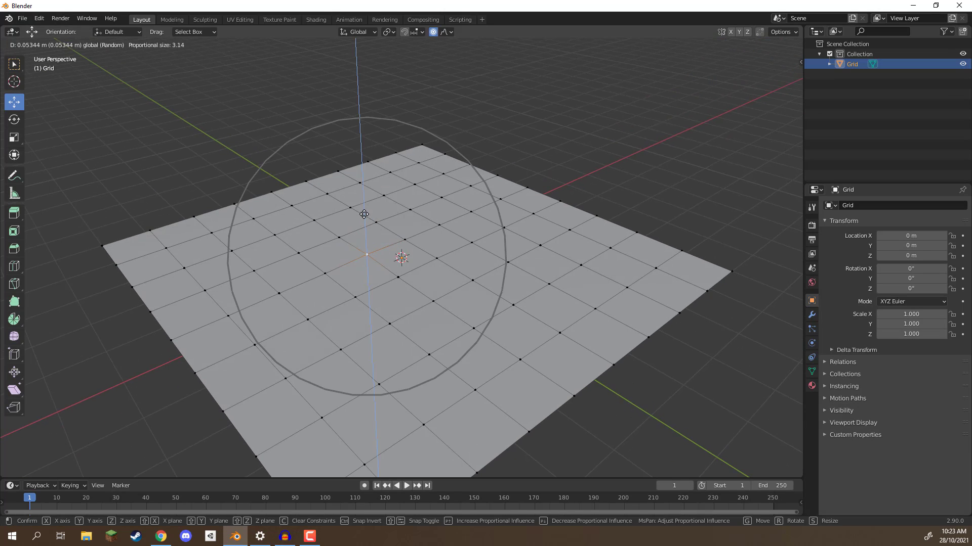
pyautogui.press('z')
pyautogui.scroll(-4, 364, 201)
pyautogui.scroll(5, 358, 173)
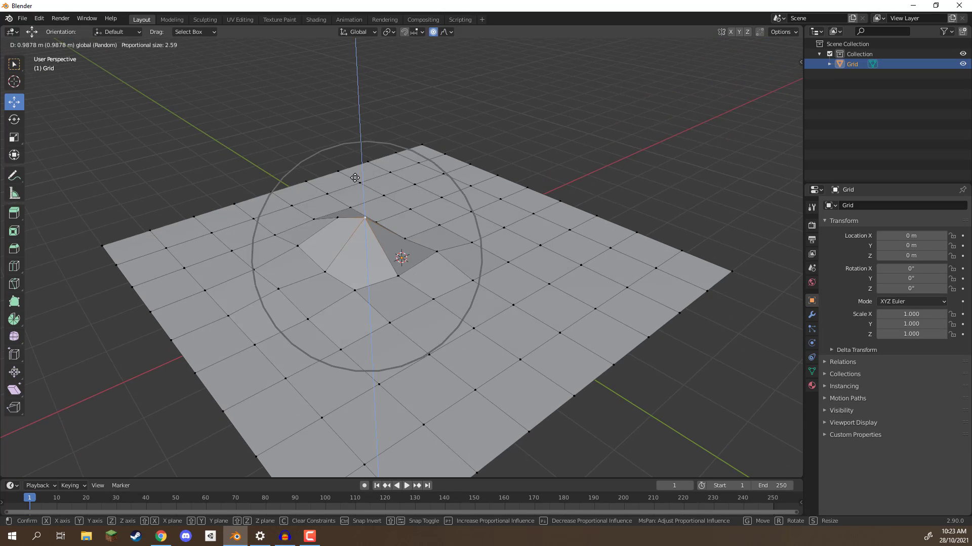
pyautogui.scroll(-9, 357, 176)
pyautogui.scroll(-3, 358, 176)
pyautogui.scroll(5, 358, 176)
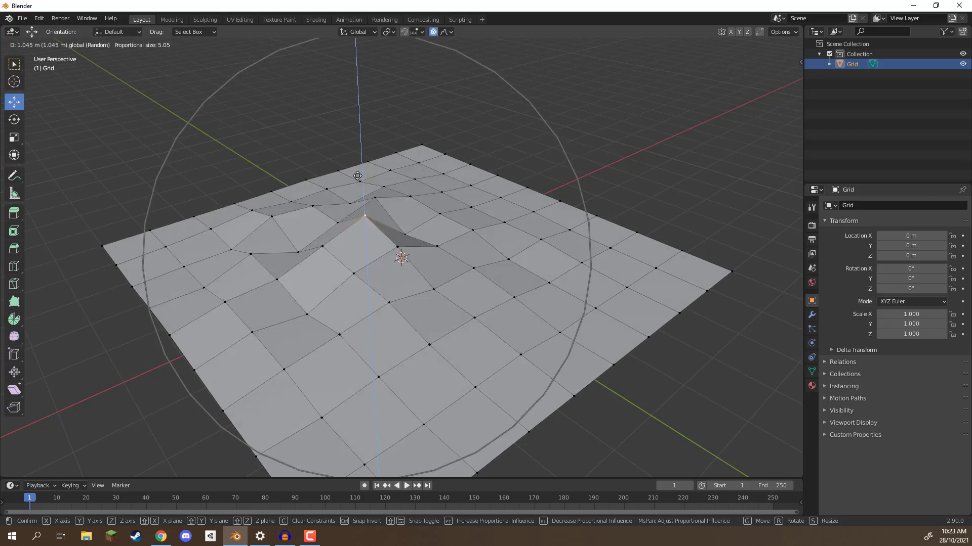
pyautogui.scroll(-3, 358, 176)
pyautogui.press('Escape')
pyautogui.click(445, 32)
pyautogui.moveTo(390, 94); pyautogui.dragTo(399, 155, button='middle')
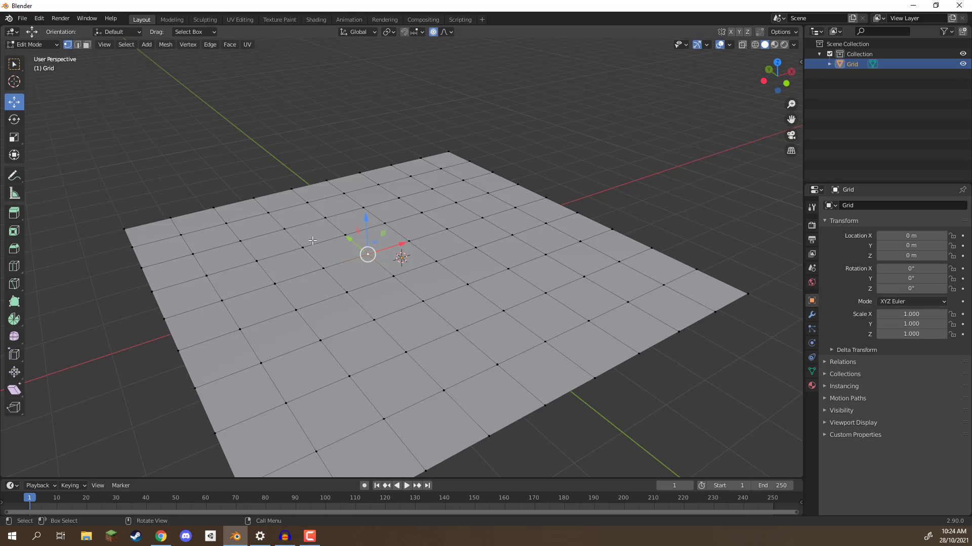
# Test-raise a ridge along a vertex row, undo it, then switch to edge select and pick an edge
pyautogui.click(287, 231)
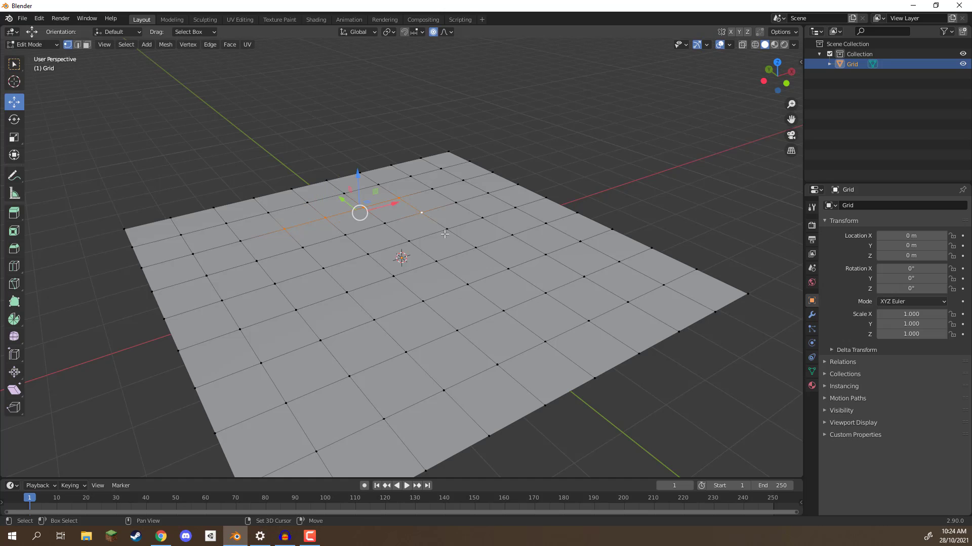
pyautogui.keyDown('shift'); pyautogui.click(544, 292); pyautogui.keyUp('shift')
pyautogui.moveTo(474, 276); pyautogui.dragTo(404, 198, button='middle')
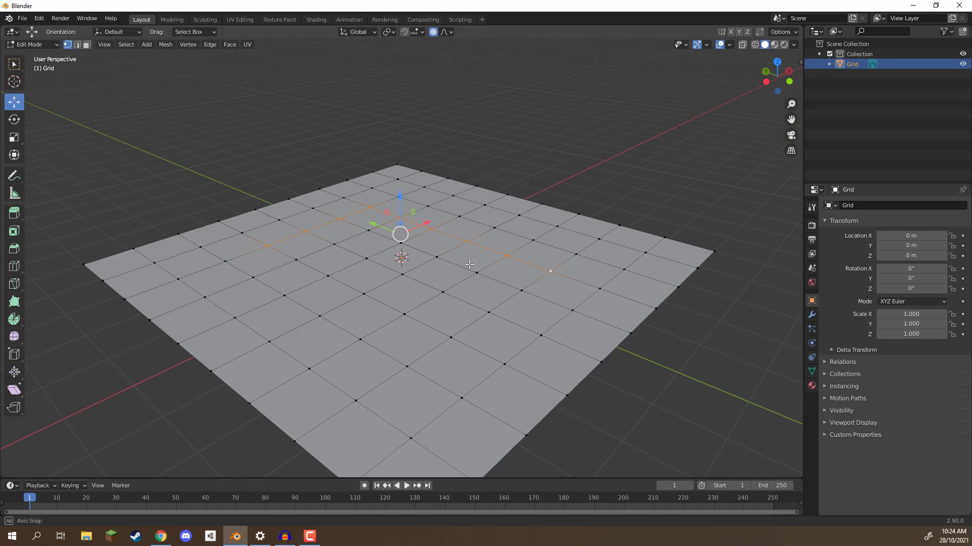
pyautogui.moveTo(404, 197); pyautogui.dragTo(407, 167)
pyautogui.scroll(6, 406, 166)
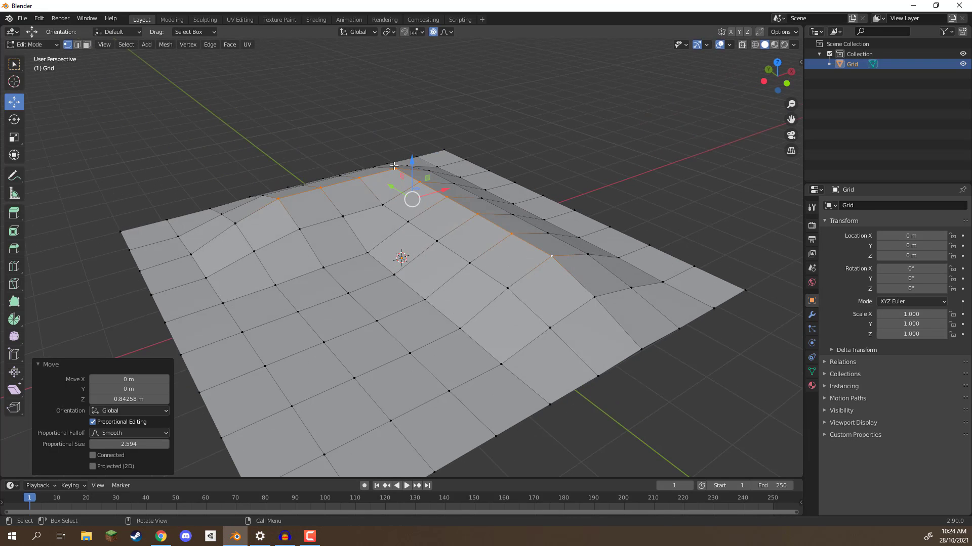
pyautogui.hotkey('ctrl', 'z')
pyautogui.click(76, 44)
pyautogui.click(322, 255)
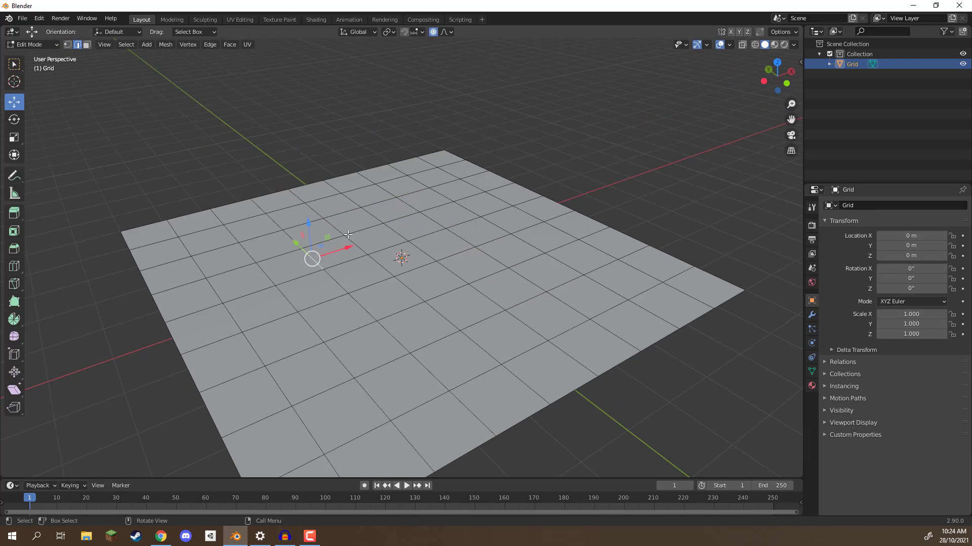
pyautogui.keyDown('shift'); pyautogui.click(338, 230); pyautogui.keyUp('shift')
pyautogui.keyDown('shift'); pyautogui.click(374, 226); pyautogui.keyUp('shift')
pyautogui.keyDown('shift'); pyautogui.click(488, 298); pyautogui.keyUp('shift')
pyautogui.keyDown('shift'); pyautogui.click(336, 358); pyautogui.keyUp('shift')
pyautogui.press('g')
pyautogui.press('z')
pyautogui.click(415, 202)
pyautogui.moveTo(415, 203); pyautogui.dragTo(117, 104, button='middle')
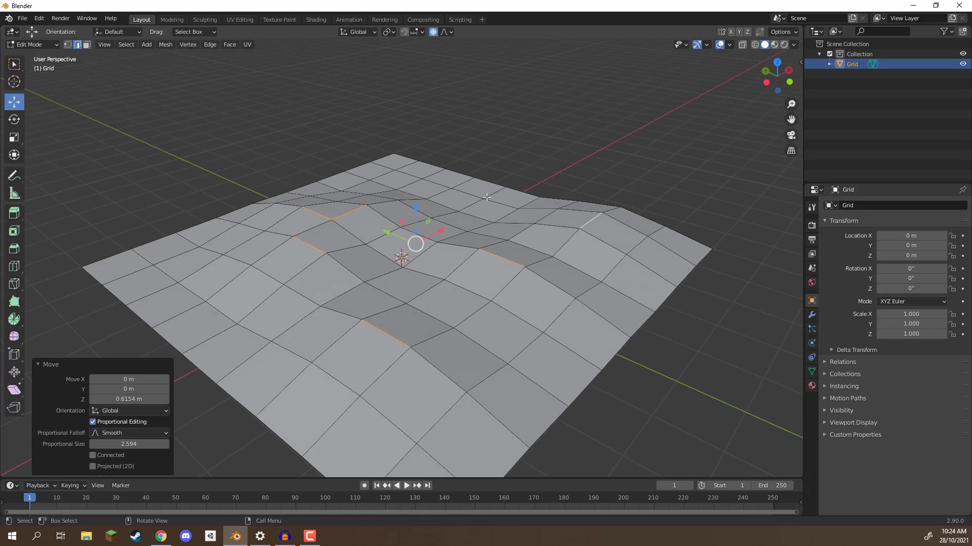
pyautogui.hotkey('ctrl', 'z')
pyautogui.click(87, 44)
pyautogui.click(359, 219)
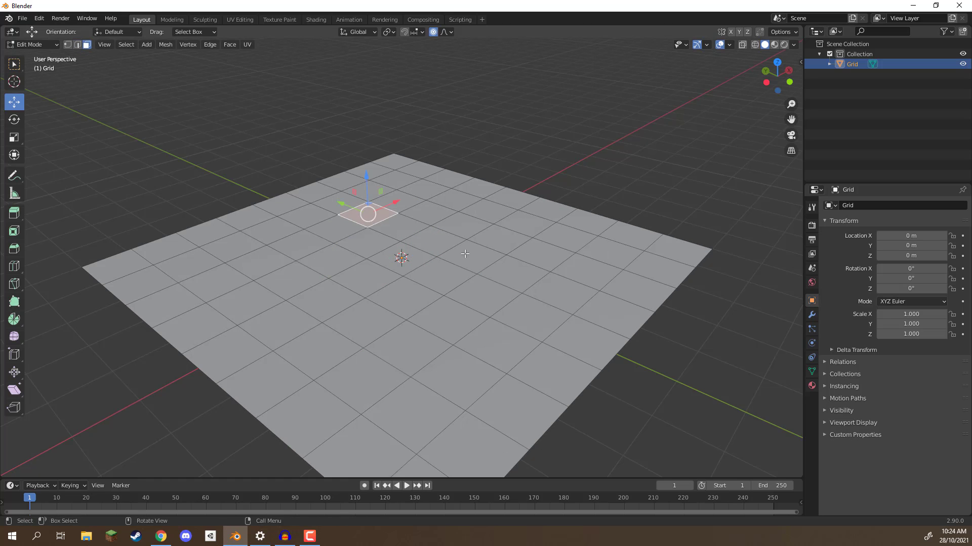
pyautogui.keyDown('shift'); pyautogui.click(565, 237); pyautogui.keyUp('shift')
pyautogui.keyDown('shift'); pyautogui.click(373, 314); pyautogui.keyUp('shift')
pyautogui.moveTo(434, 219); pyautogui.dragTo(436, 187)
pyautogui.hotkey('ctrl', 'z')
pyautogui.moveTo(436, 186); pyautogui.dragTo(393, 185, button='middle')
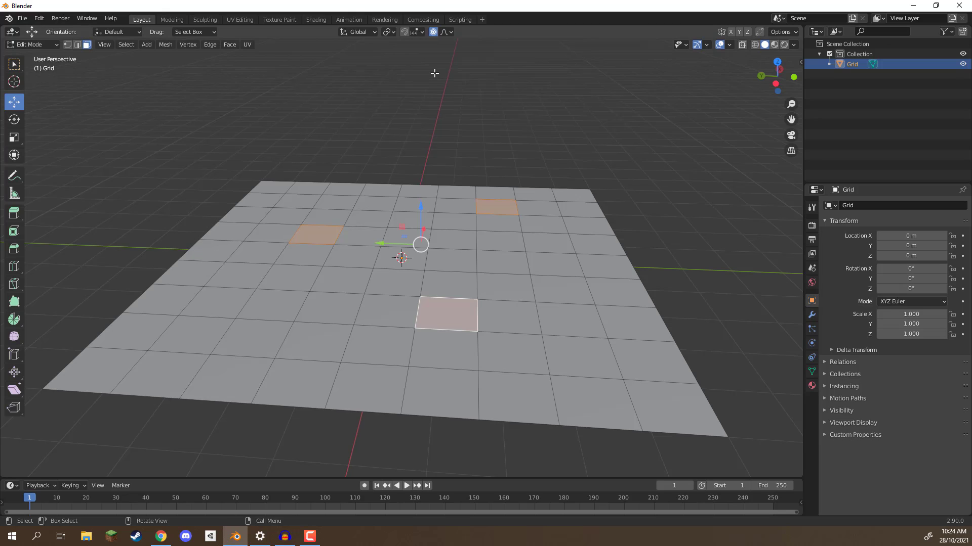
pyautogui.click(447, 32)
# Choose Sharp falloff, test-raise a grid face, undo it, and orbit to a top-down view
pyautogui.click(424, 112)
pyautogui.click(315, 235)
pyautogui.moveTo(301, 218); pyautogui.dragTo(309, 162)
pyautogui.hotkey('ctrl', 'z')
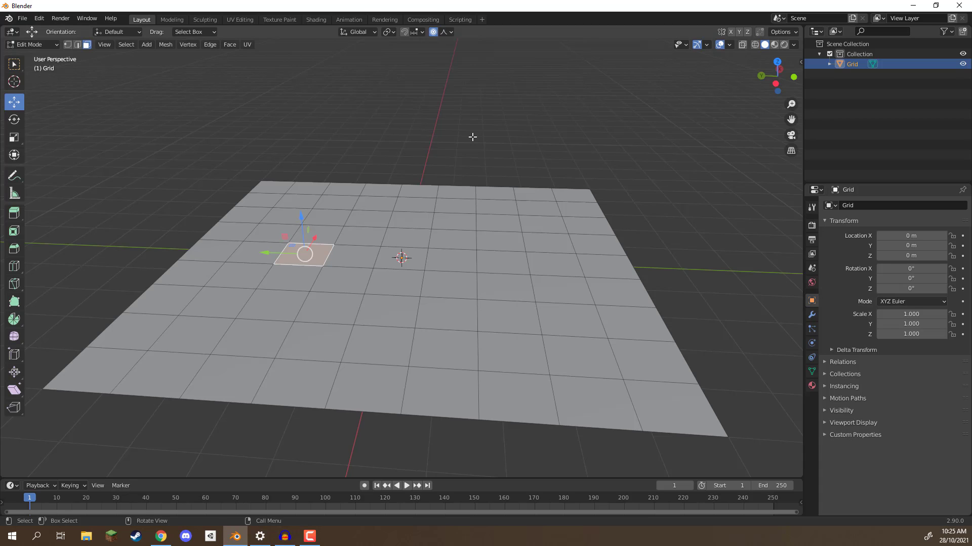
pyautogui.moveTo(472, 137); pyautogui.dragTo(423, 160, button='middle')
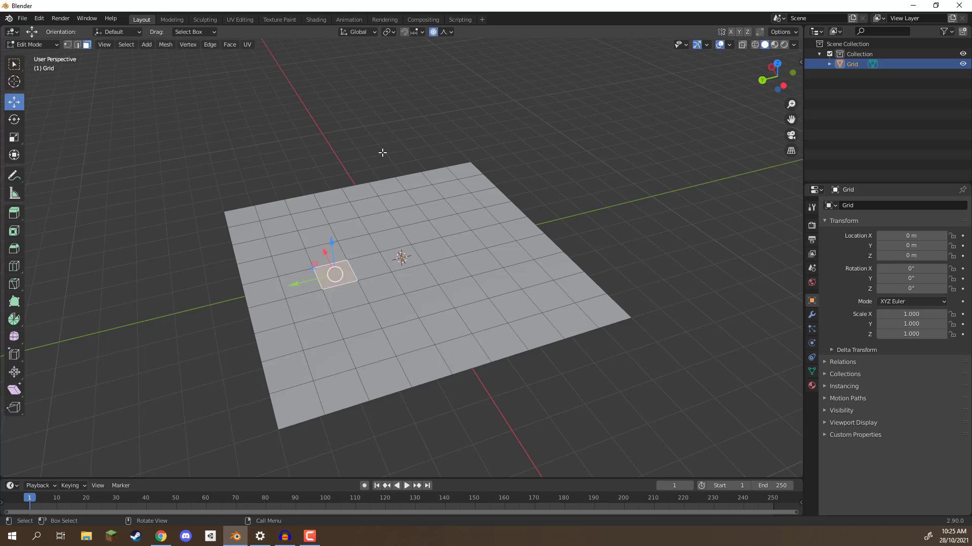
pyautogui.moveTo(383, 150); pyautogui.dragTo(335, 193, button='middle')
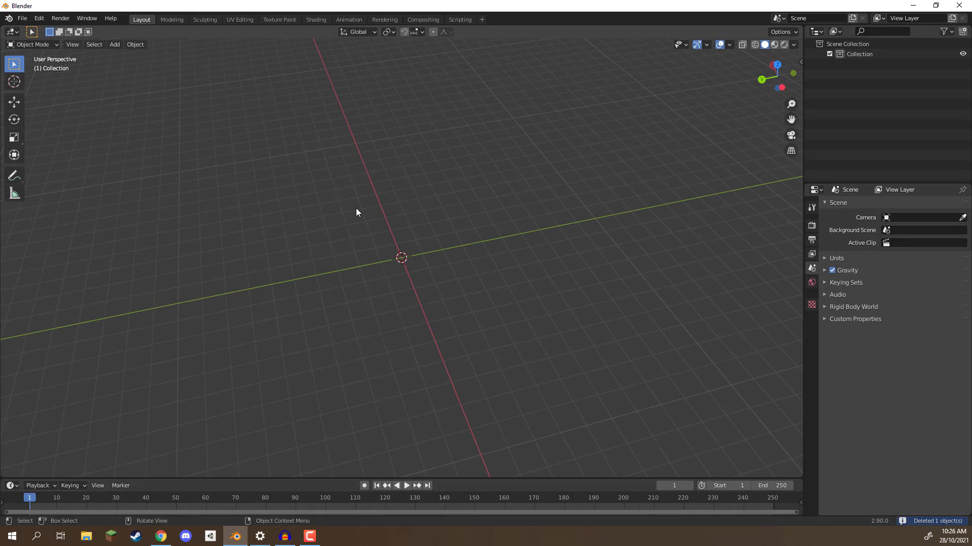
# Add a new grid with 100 × 100 subdivisions and a size of 20 m
pyautogui.click(115, 46)
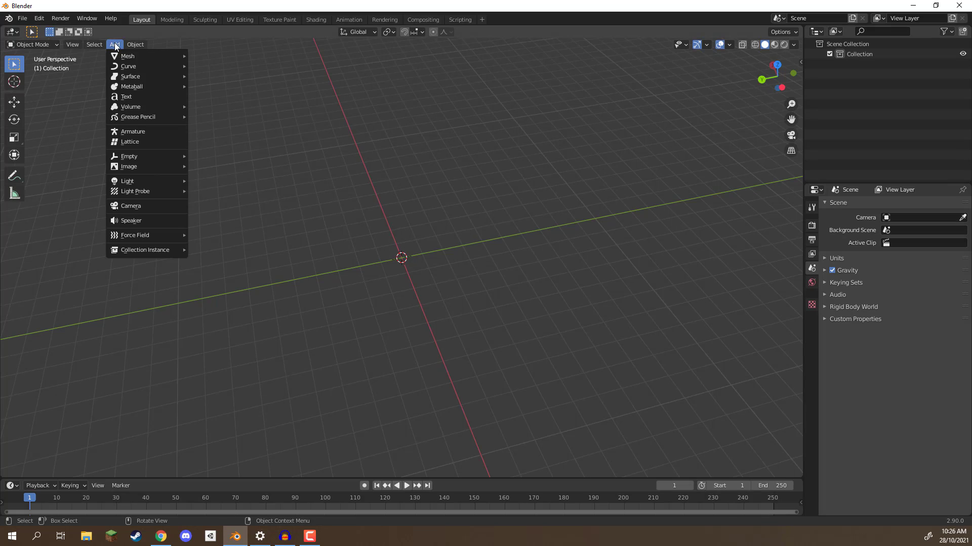
pyautogui.moveTo(146, 57)
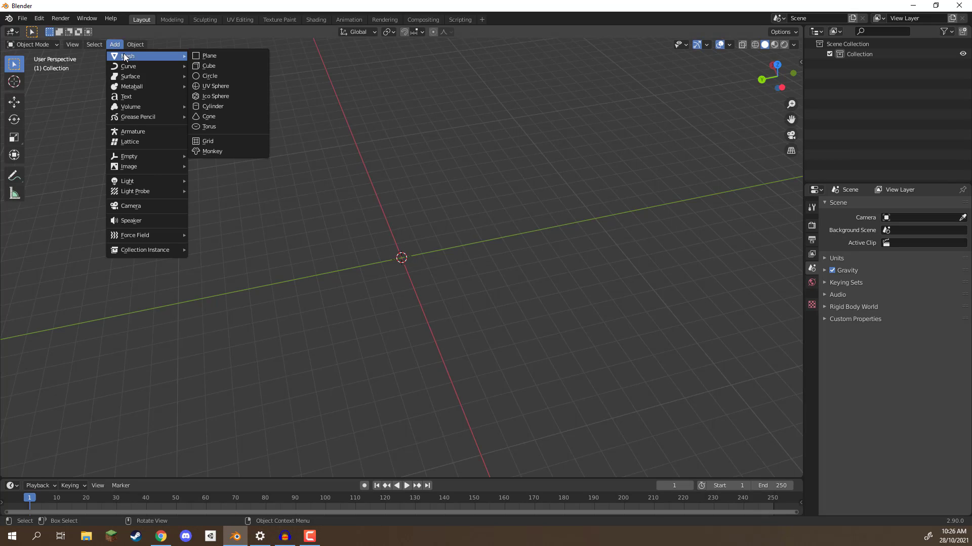
pyautogui.click(230, 141)
pyautogui.click(129, 360)
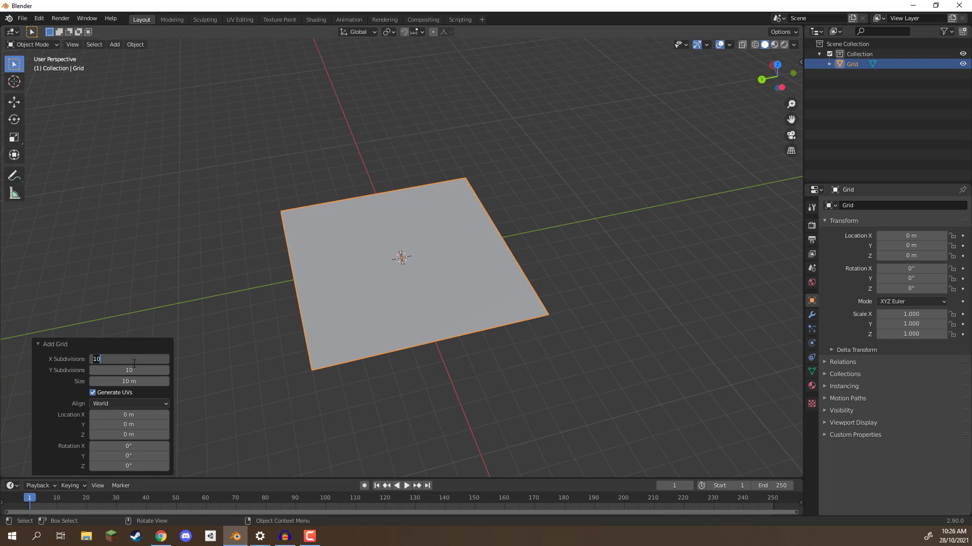
pyautogui.write('100')
pyautogui.press('Tab')
pyautogui.click(136, 382)
pyautogui.write('20')
pyautogui.press('Return')
# Reselect the grid, enter Edit Mode in vertex select, and deselect all vertices
pyautogui.click(252, 153)
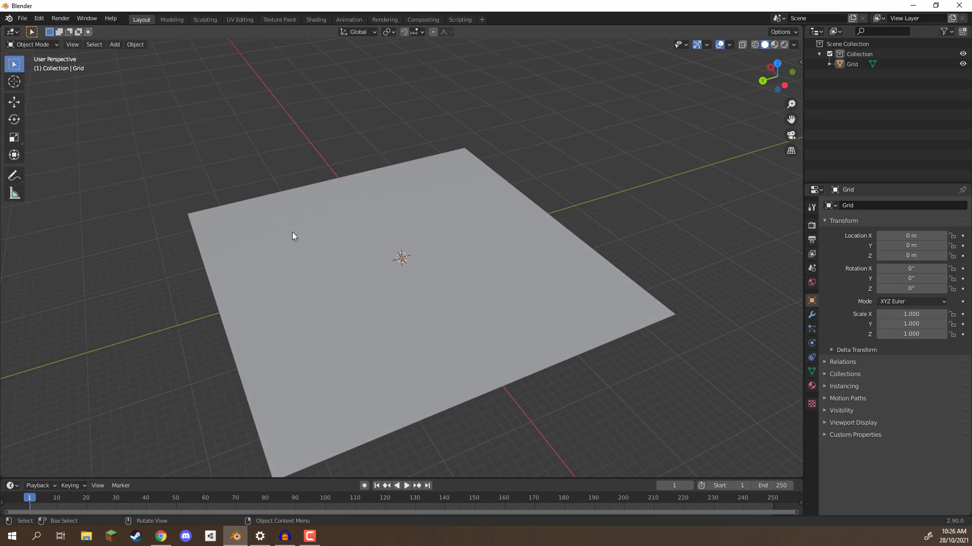
pyautogui.click(305, 251)
pyautogui.press('Tab')
pyautogui.moveTo(305, 251); pyautogui.dragTo(448, 187, button='middle')
pyautogui.moveTo(408, 260); pyautogui.dragTo(339, 311, button='middle')
pyautogui.click(66, 44)
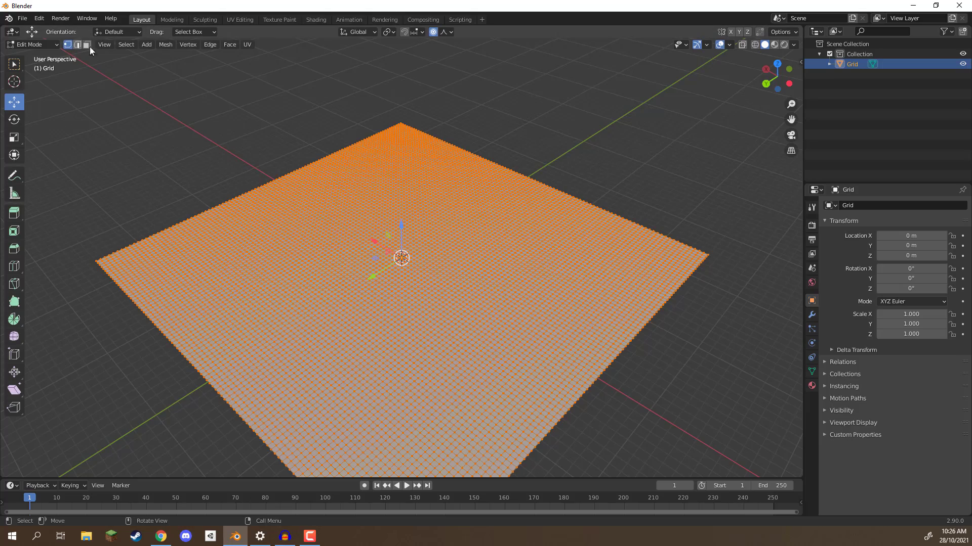
pyautogui.click(280, 85)
# Select about a dozen vertices scattered across the grid's corners, edges and middle
pyautogui.moveTo(280, 85); pyautogui.dragTo(306, 126, button='middle')
pyautogui.click(241, 141)
pyautogui.moveTo(552, 145); pyautogui.dragTo(384, 162, button='middle')
pyautogui.keyDown('shift'); pyautogui.click(108, 389); pyautogui.keyUp('shift')
pyautogui.keyDown('shift'); pyautogui.click(563, 180); pyautogui.keyUp('shift')
pyautogui.keyDown('shift'); pyautogui.click(630, 428); pyautogui.keyUp('shift')
pyautogui.keyDown('shift'); pyautogui.click(578, 223); pyautogui.keyUp('shift')
pyautogui.keyDown('shift'); pyautogui.click(362, 172); pyautogui.keyUp('shift')
pyautogui.keyDown('shift'); pyautogui.click(200, 306); pyautogui.keyUp('shift')
pyautogui.keyDown('shift'); pyautogui.click(514, 402); pyautogui.keyUp('shift')
pyautogui.keyDown('shift'); pyautogui.click(256, 399); pyautogui.keyUp('shift')
pyautogui.keyDown('shift'); pyautogui.click(249, 217); pyautogui.keyUp('shift')
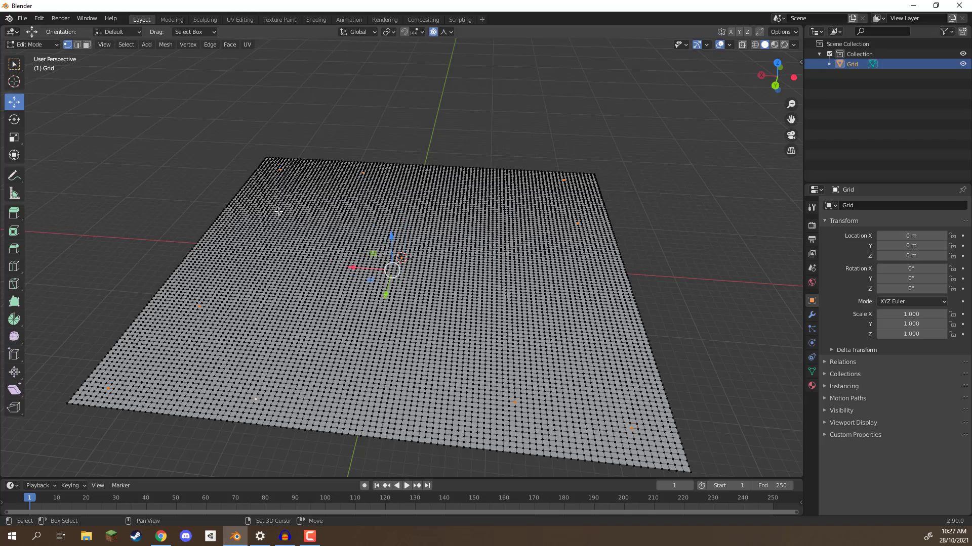
pyautogui.keyDown('shift'); pyautogui.click(489, 196); pyautogui.keyUp('shift')
pyautogui.keyDown('shift'); pyautogui.click(587, 313); pyautogui.keyUp('shift')
# Try a vertical Z move on the selected vertices, then cancel it so the grid stays flat
pyautogui.moveTo(570, 328); pyautogui.dragTo(456, 284, button='middle')
pyautogui.press('g')
pyautogui.press('z')
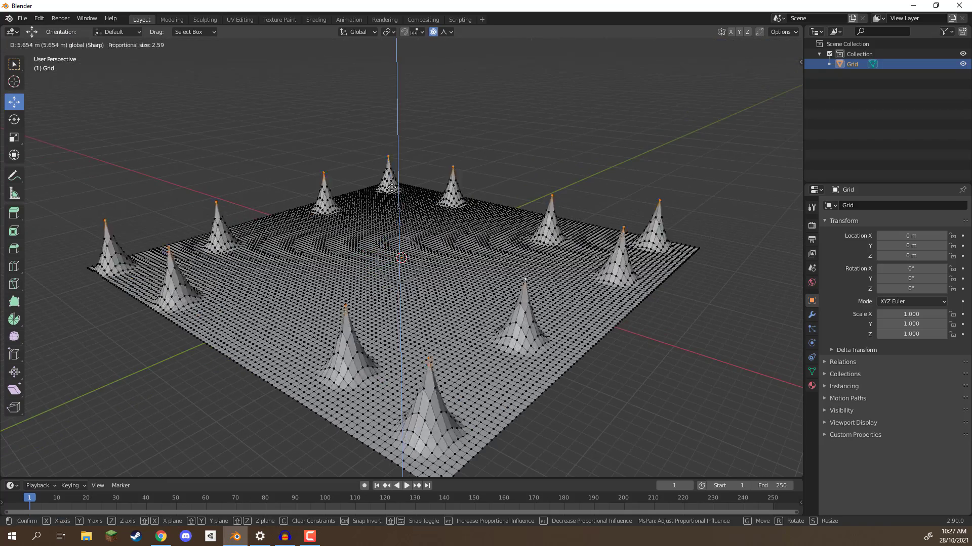
pyautogui.press('Escape')
pyautogui.click(445, 35)
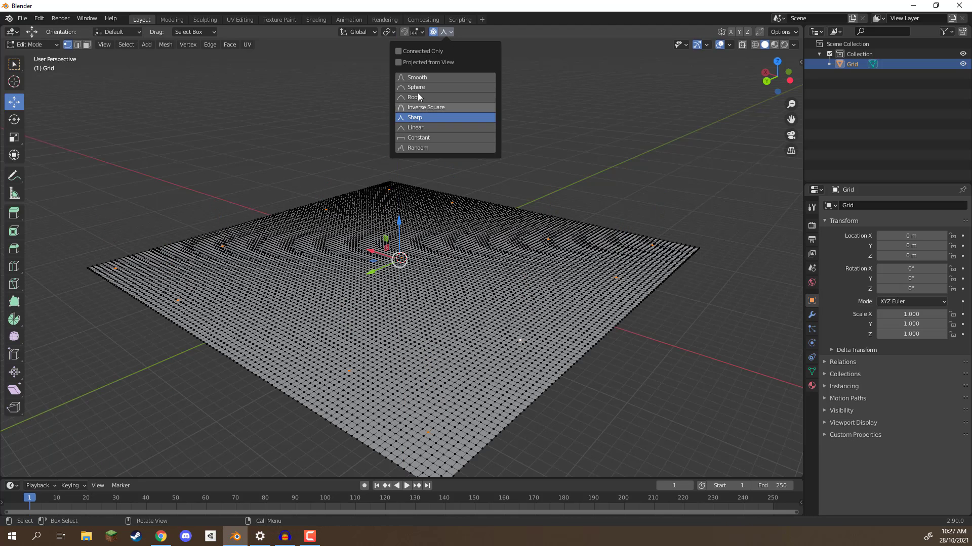
# Lift the selected vertices 2.2193 m in Z with Smooth falloff at proportional size 10.835
pyautogui.click(418, 77)
pyautogui.press('g')
pyautogui.press('z')
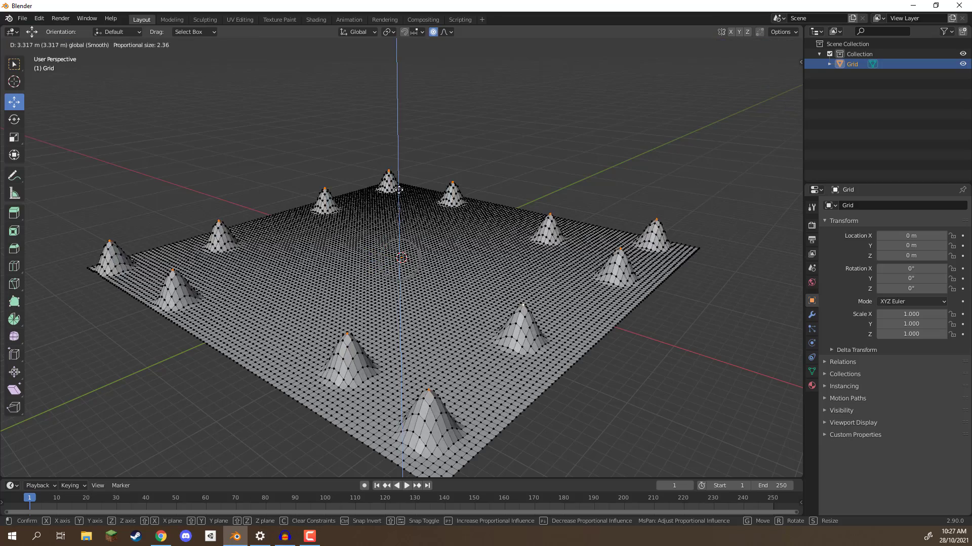
pyautogui.scroll(-12, 398, 200)
pyautogui.scroll(-3, 401, 195)
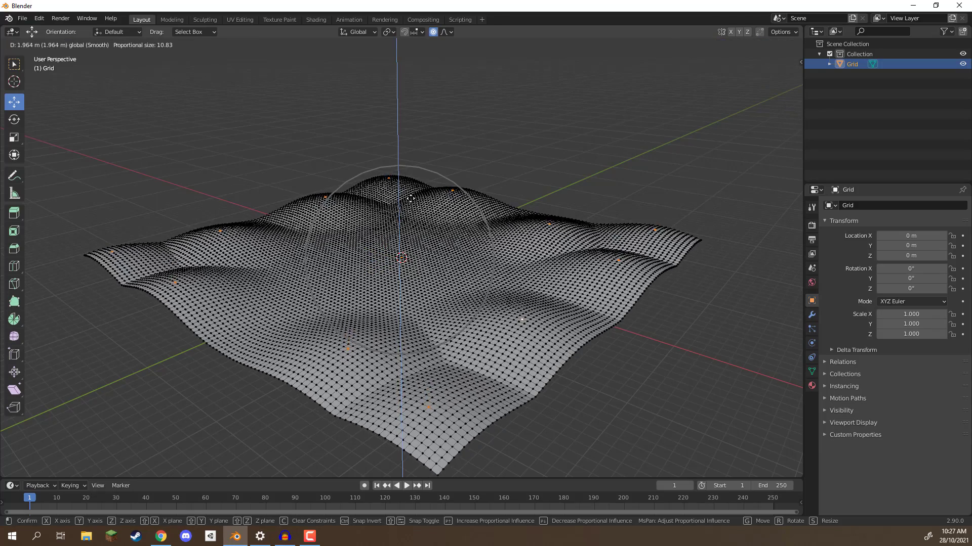
pyautogui.click(401, 199)
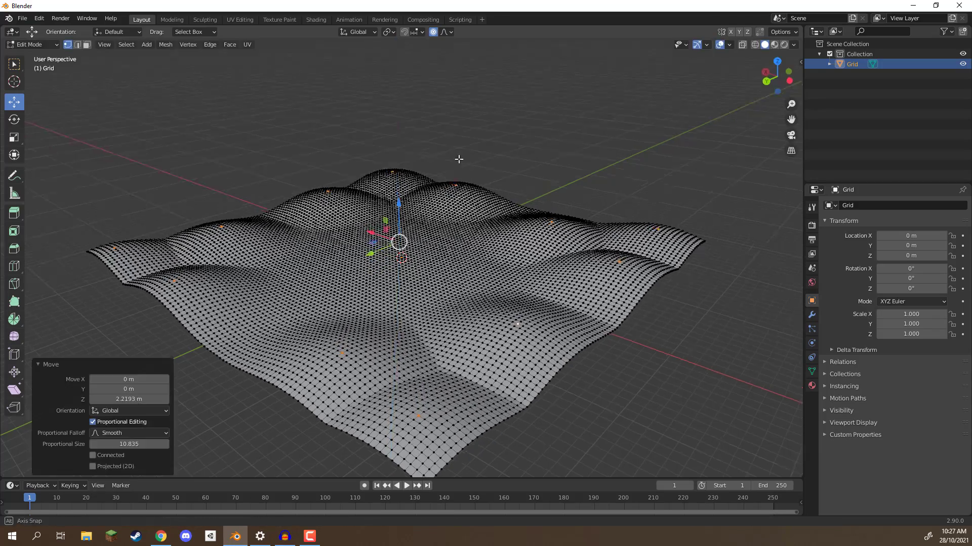
# Select a new set of eight scattered vertices across the rolling hills
pyautogui.moveTo(460, 158); pyautogui.dragTo(310, 139, button='middle')
pyautogui.click(272, 147)
pyautogui.keyDown('shift'); pyautogui.click(410, 148); pyautogui.keyUp('shift')
pyautogui.keyDown('shift'); pyautogui.click(528, 154); pyautogui.keyUp('shift')
pyautogui.keyDown('shift'); pyautogui.click(587, 194); pyautogui.keyUp('shift')
pyautogui.keyDown('shift'); pyautogui.click(603, 301); pyautogui.keyUp('shift')
pyautogui.keyDown('shift'); pyautogui.click(543, 433); pyautogui.keyUp('shift')
pyautogui.keyDown('shift'); pyautogui.click(147, 322); pyautogui.keyUp('shift')
pyautogui.keyDown('shift'); pyautogui.click(216, 234); pyautogui.keyUp('shift')
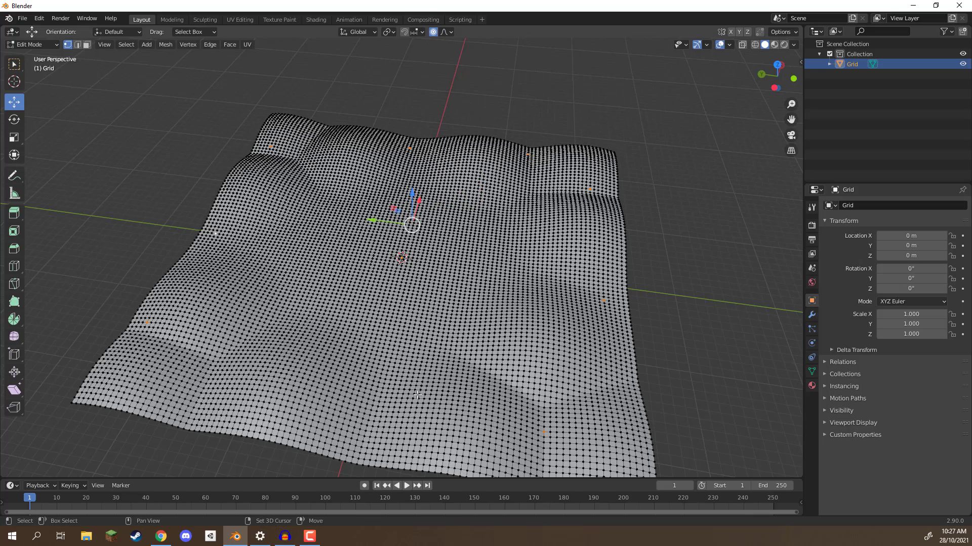
pyautogui.moveTo(400, 409); pyautogui.dragTo(425, 202, button='middle')
# Raise the selected vertices along Z into peaks using Sharp falloff
pyautogui.click(446, 32)
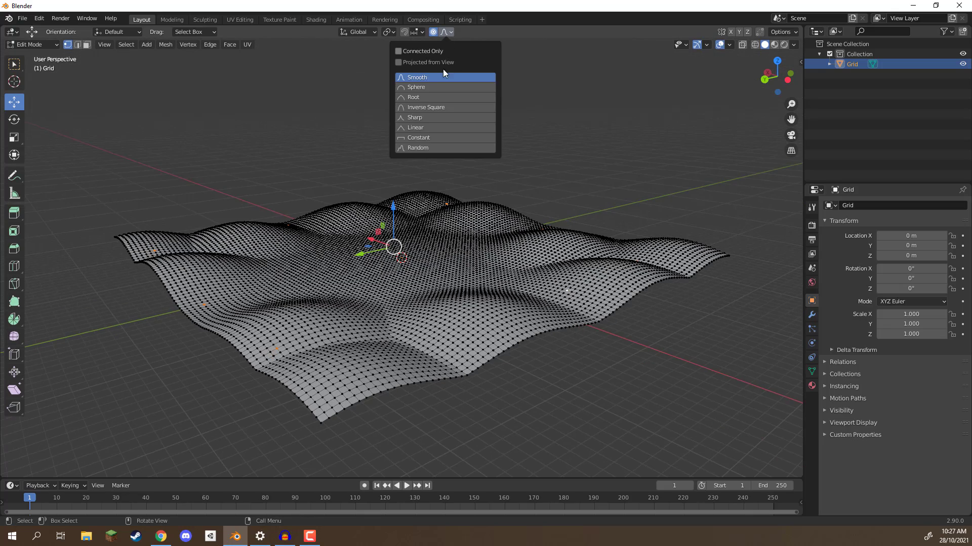
pyautogui.click(421, 118)
pyautogui.moveTo(395, 205); pyautogui.dragTo(405, 160)
pyautogui.scroll(1, 403, 167)
# Select nineteen new vertices scattered across the whole terrain
pyautogui.moveTo(394, 134); pyautogui.dragTo(270, 151, button='middle')
pyautogui.click(247, 163)
pyautogui.keyDown('shift'); pyautogui.click(308, 131); pyautogui.keyUp('shift')
pyautogui.keyDown('shift'); pyautogui.click(439, 147); pyautogui.keyUp('shift')
pyautogui.keyDown('shift'); pyautogui.click(533, 163); pyautogui.keyUp('shift')
pyautogui.keyDown('shift'); pyautogui.click(592, 235); pyautogui.keyUp('shift')
pyautogui.keyDown('shift'); pyautogui.click(616, 356); pyautogui.keyUp('shift')
pyautogui.keyDown('shift'); pyautogui.click(460, 411); pyautogui.keyUp('shift')
pyautogui.keyDown('shift'); pyautogui.click(99, 369); pyautogui.keyUp('shift')
pyautogui.keyDown('shift'); pyautogui.click(177, 261); pyautogui.keyUp('shift')
pyautogui.keyDown('shift'); pyautogui.click(190, 390); pyautogui.keyUp('shift')
pyautogui.keyDown('shift'); pyautogui.click(422, 408); pyautogui.keyUp('shift')
pyautogui.keyDown('shift'); pyautogui.click(298, 402); pyautogui.keyUp('shift')
pyautogui.keyDown('shift'); pyautogui.click(247, 200); pyautogui.keyUp('shift')
pyautogui.keyDown('shift'); pyautogui.click(305, 144); pyautogui.keyUp('shift')
pyautogui.keyDown('shift'); pyautogui.click(380, 165); pyautogui.keyUp('shift')
pyautogui.keyDown('shift'); pyautogui.click(499, 162); pyautogui.keyUp('shift')
pyautogui.keyDown('shift'); pyautogui.click(522, 214); pyautogui.keyUp('shift')
pyautogui.keyDown('shift'); pyautogui.click(585, 343); pyautogui.keyUp('shift')
pyautogui.keyDown('shift'); pyautogui.click(567, 257); pyautogui.keyUp('shift')
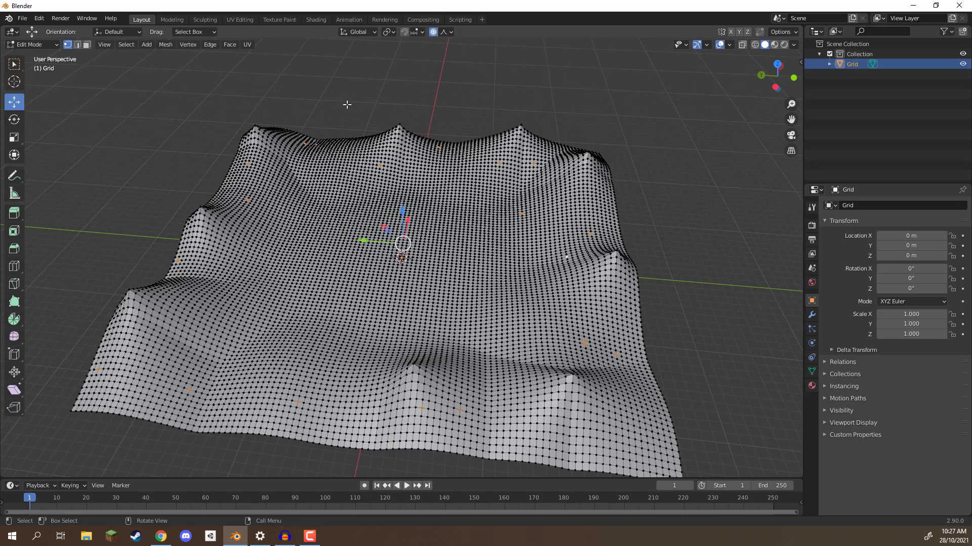
# Set the proportional editing falloff to Random
pyautogui.click(446, 32)
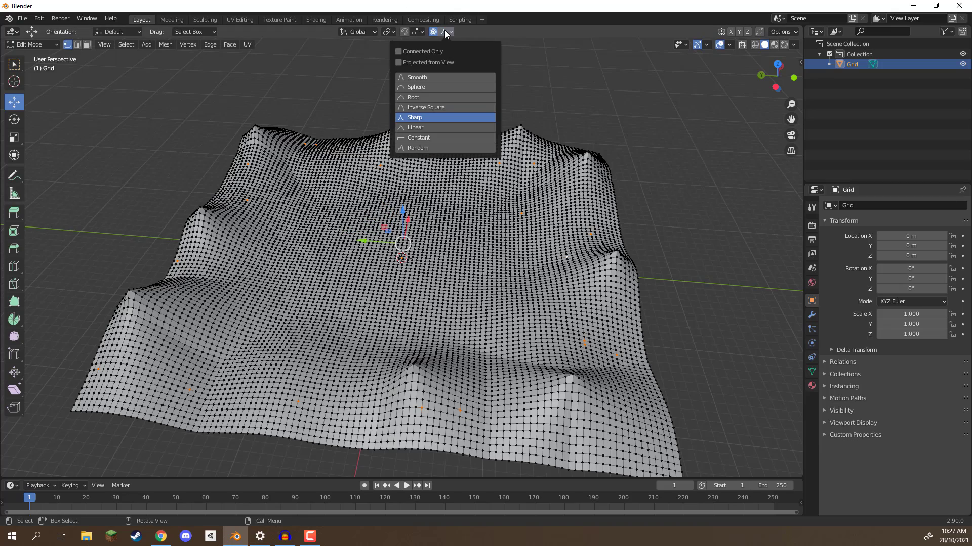
pyautogui.click(417, 148)
pyautogui.moveTo(353, 112); pyautogui.dragTo(403, 202, button='middle')
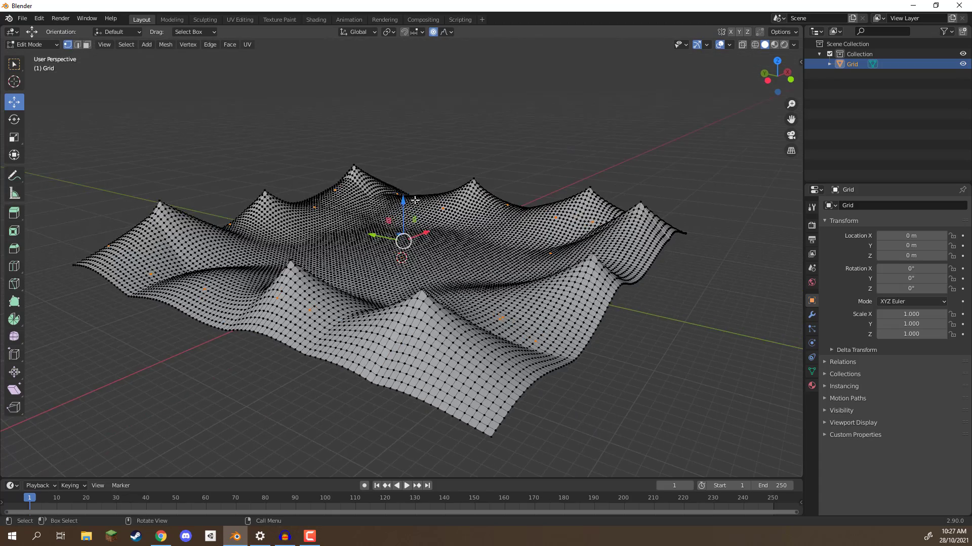
# Displace the selected vertices vertically with Random falloff, adjusting the proportional size
pyautogui.press('g')
pyautogui.press('z')
pyautogui.scroll(6, 404, 190)
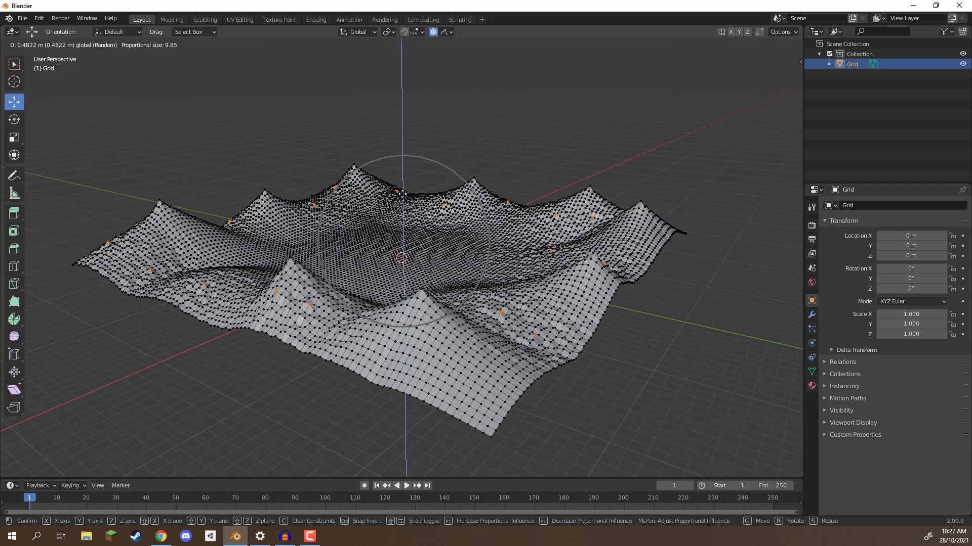
pyautogui.scroll(-8, 407, 192)
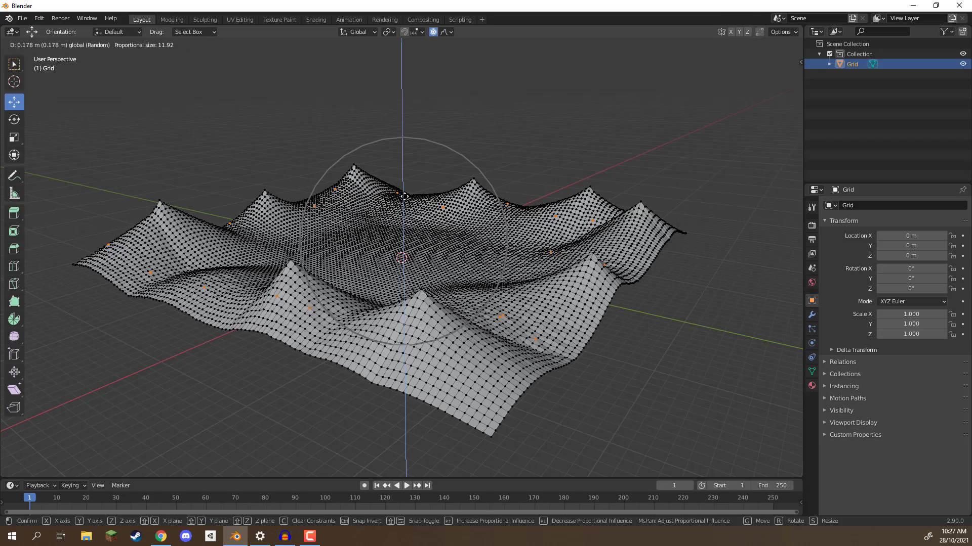
pyautogui.click(460, 159)
# Deselect all vertices and return to Object Mode to view the rugged terrain
pyautogui.click(502, 135)
pyautogui.moveTo(503, 135); pyautogui.dragTo(383, 198, button='middle')
pyautogui.press('Tab')
pyautogui.scroll(5, 446, 190)
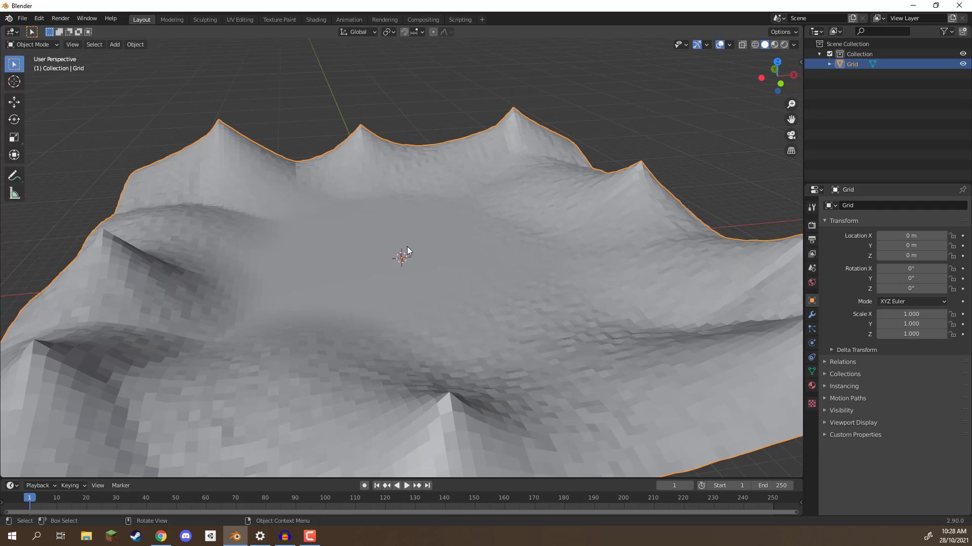
pyautogui.moveTo(407, 247); pyautogui.dragTo(285, 197, button='middle')
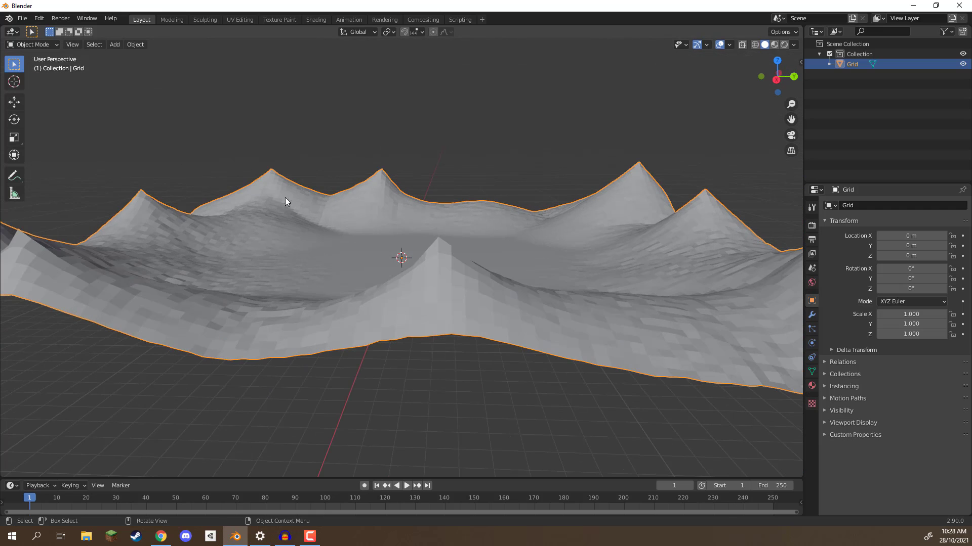
pyautogui.moveTo(466, 219); pyautogui.dragTo(457, 266, button='middle')
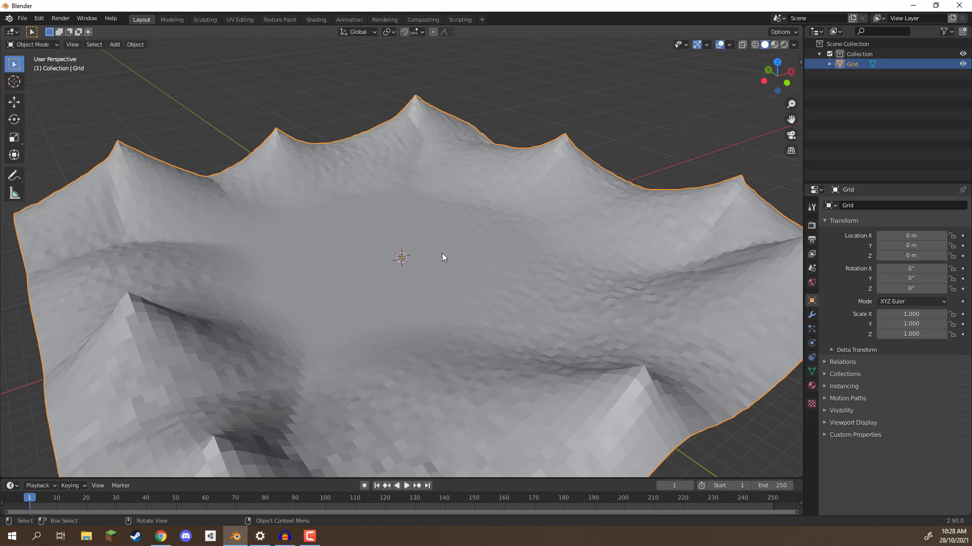
pyautogui.moveTo(389, 213); pyautogui.dragTo(446, 174, button='middle')
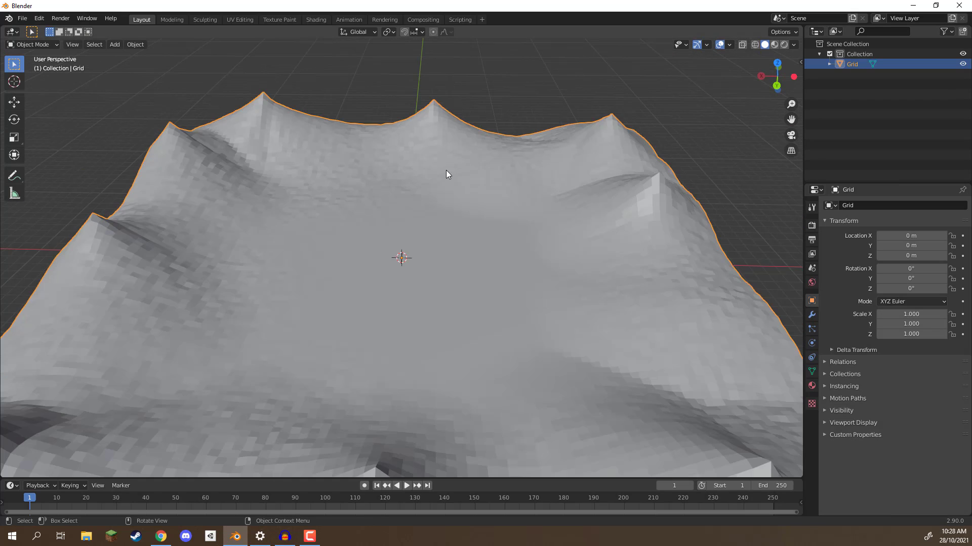